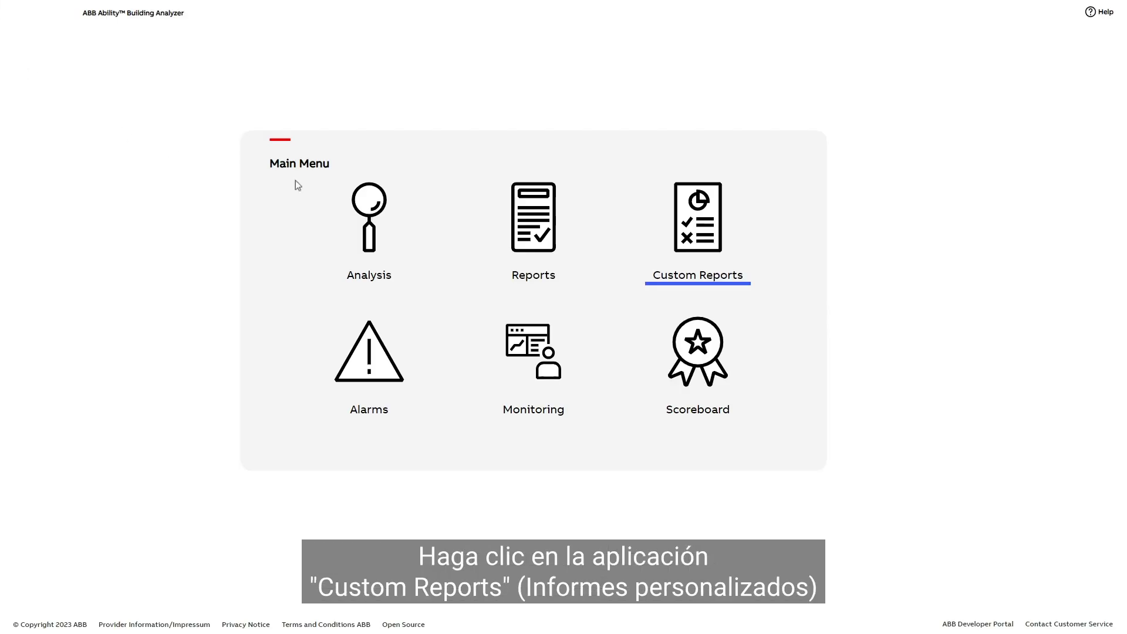
Step: In Custom Reports, switch the report list from PDF Reports to CSV Reports
click(694, 226)
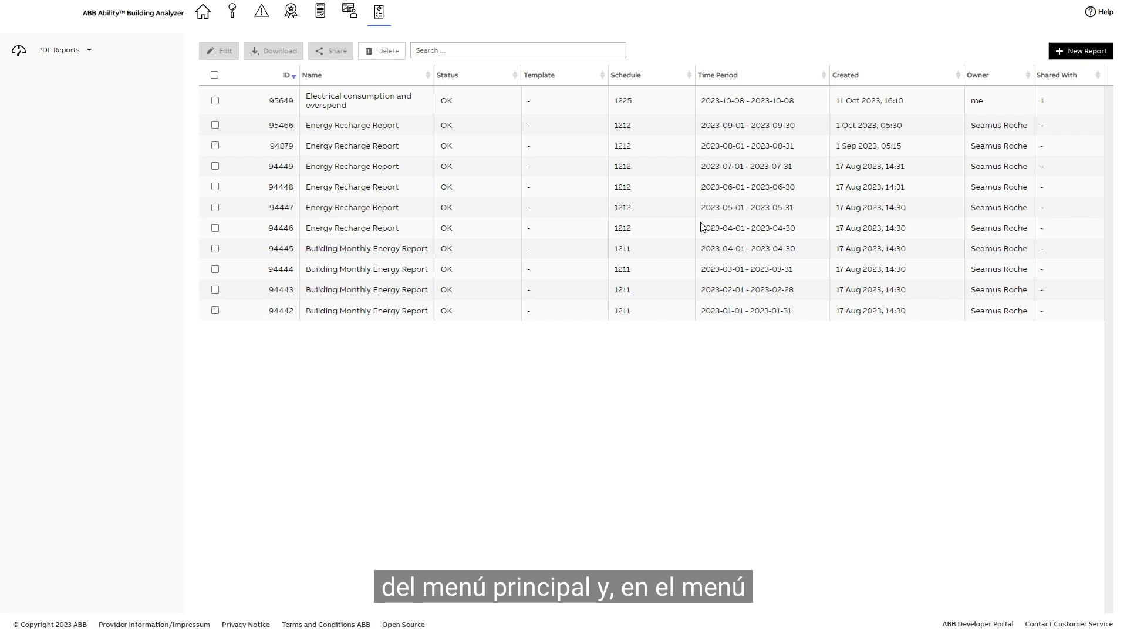
click(88, 51)
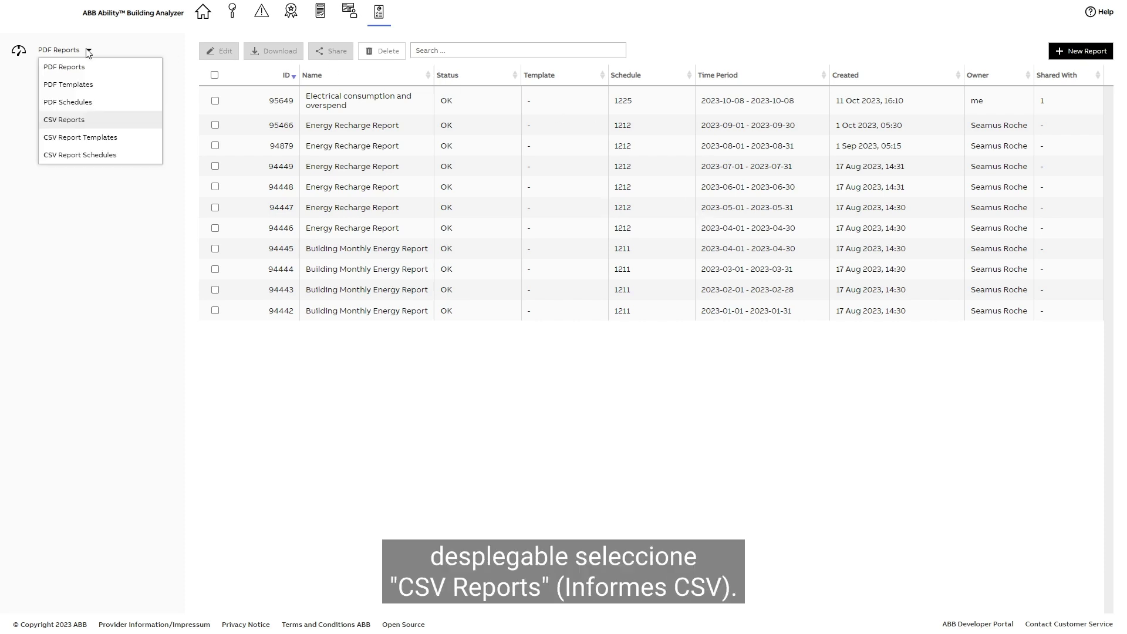
click(65, 121)
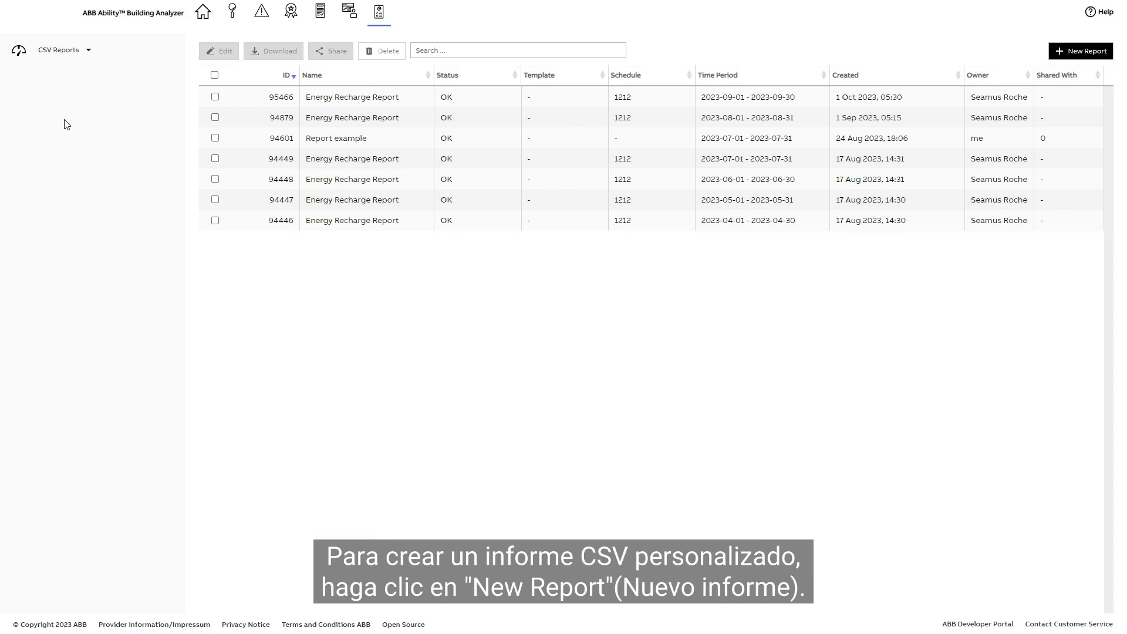
Step: Create a new report 'Energy Recharge Report' for 2023-07-01 to 2023-07-31 with template '-'
click(1084, 53)
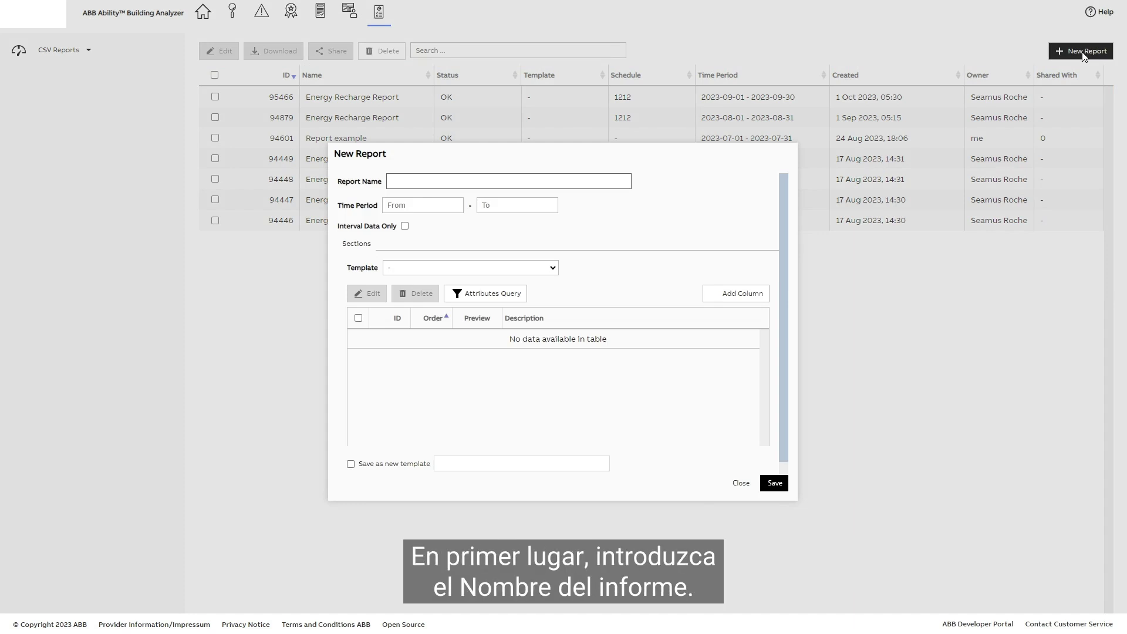
click(392, 183)
text(Energy Recharge Report)
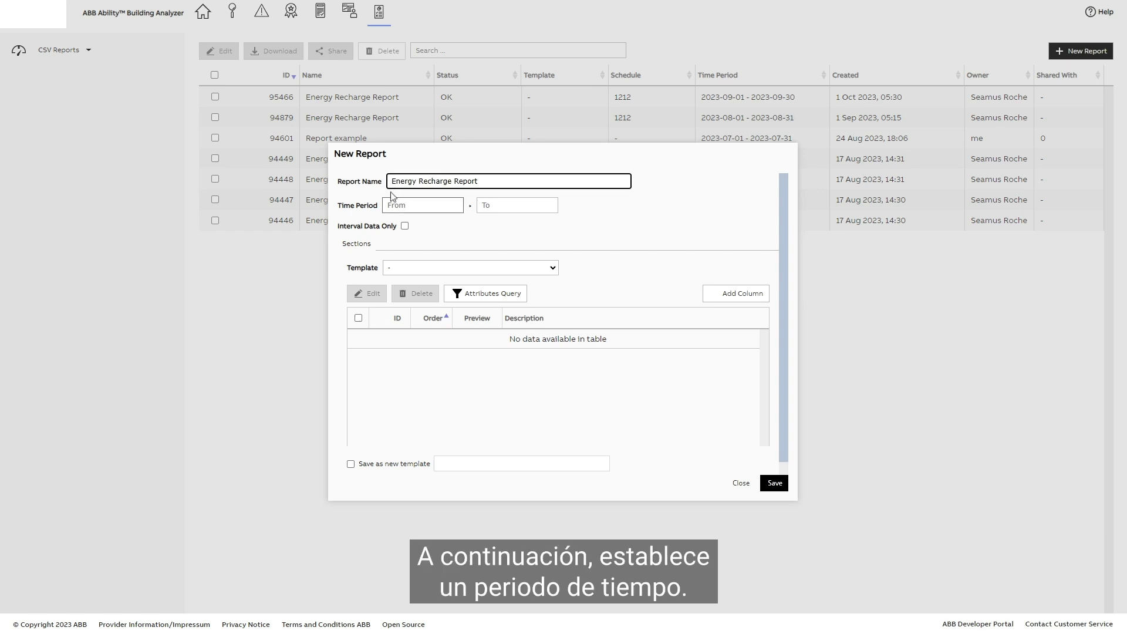
click(394, 210)
text(2023-07-01)
click(486, 208)
text(2023-07-31)
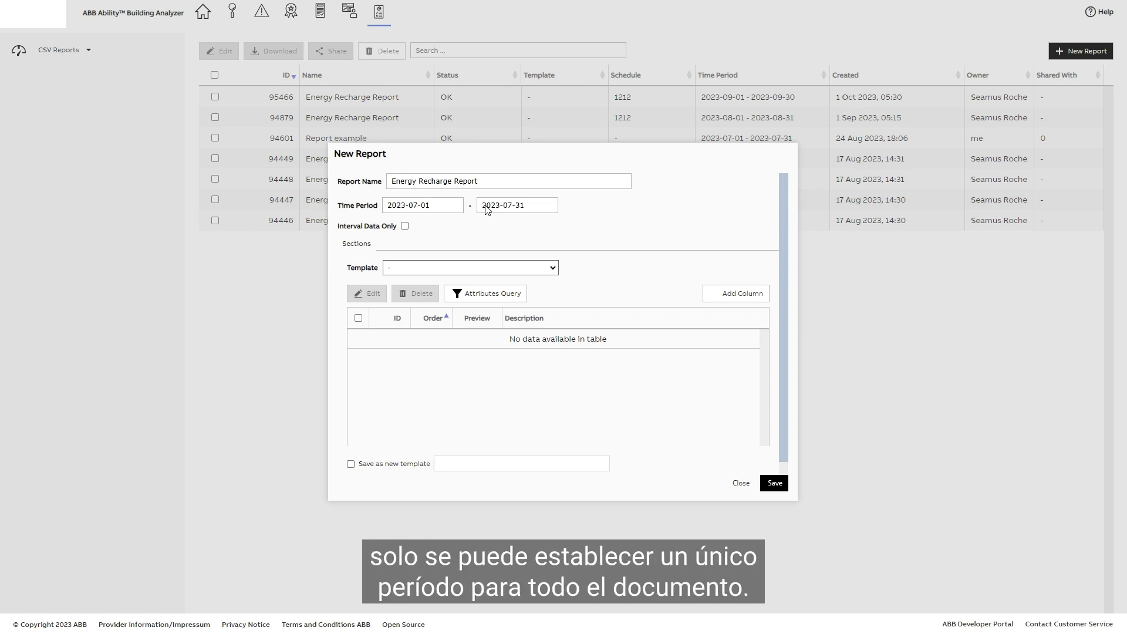
click(552, 269)
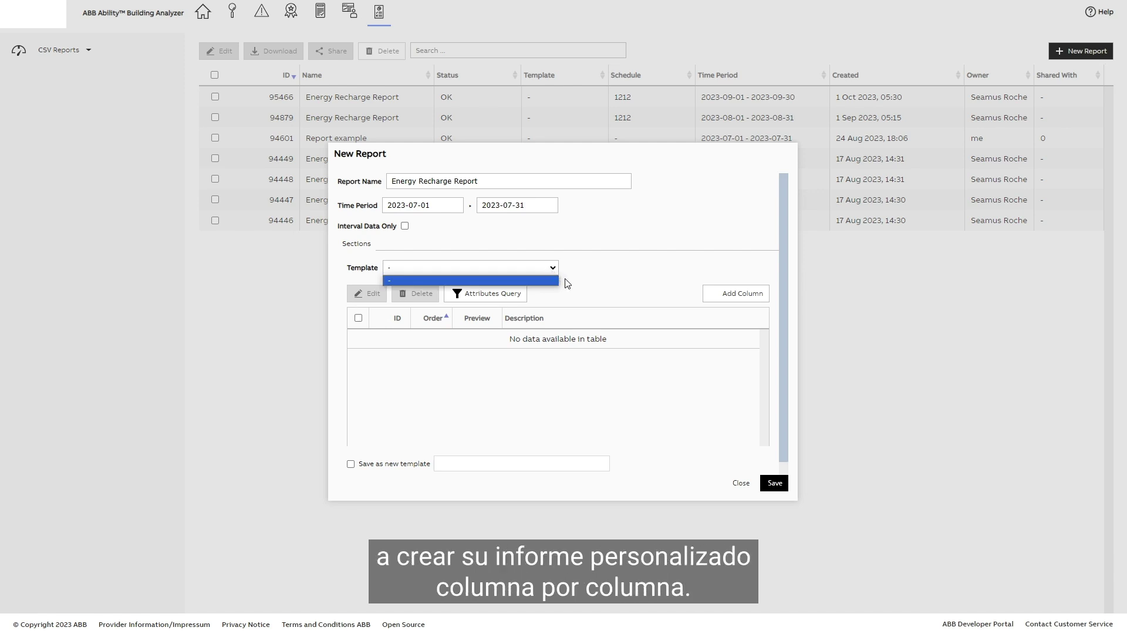
click(567, 282)
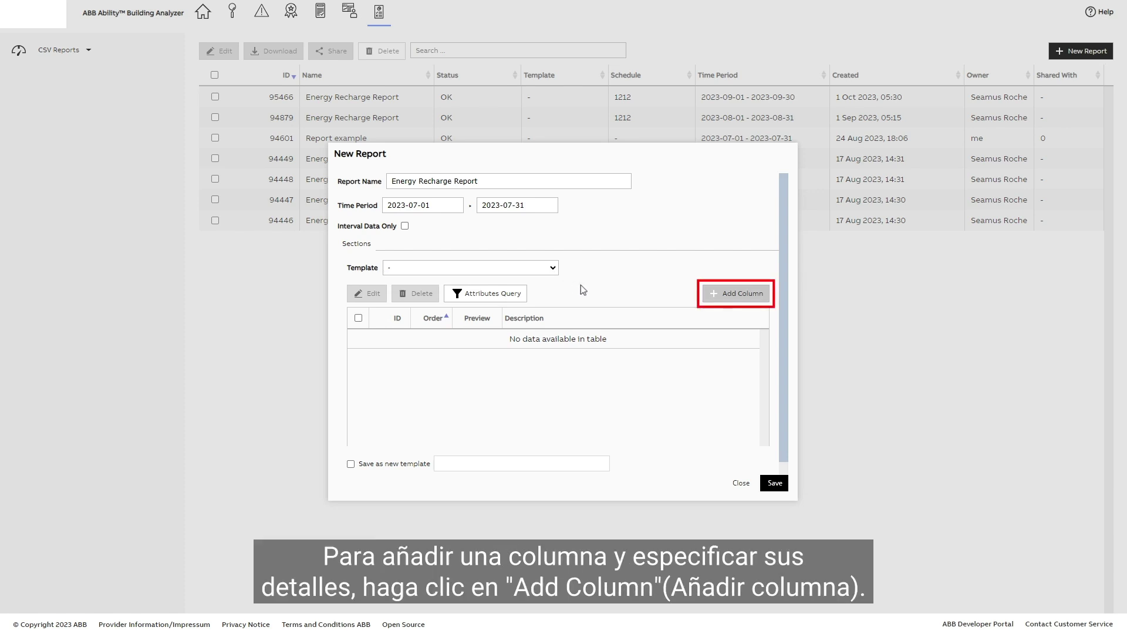
Step: Add a Start Date column, then an End Date column, to the report's column list
click(730, 293)
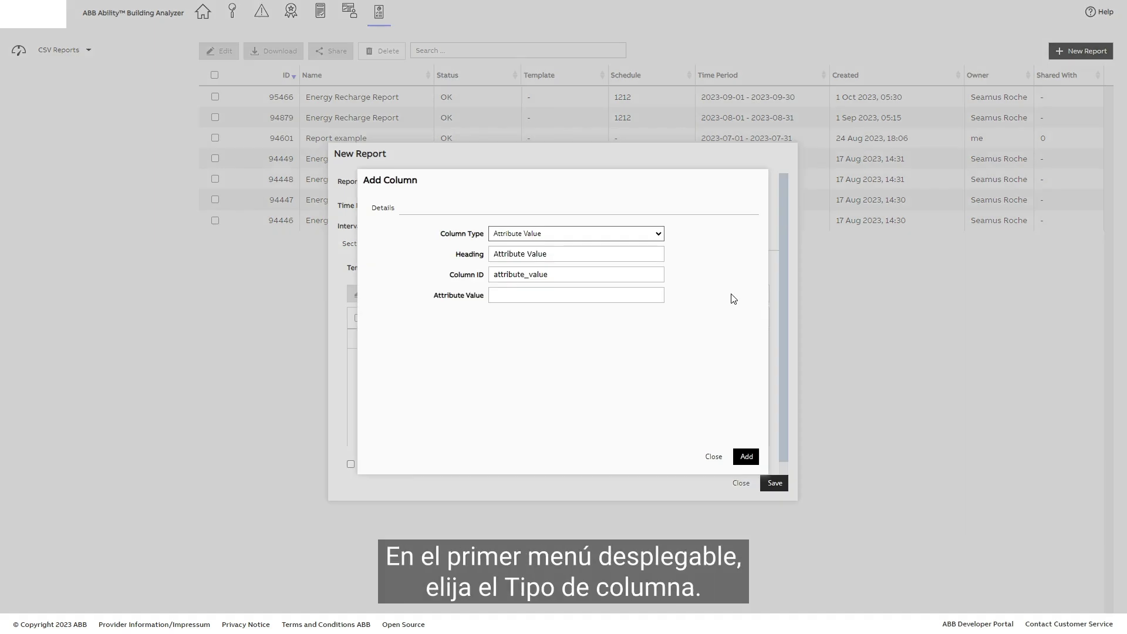
click(658, 234)
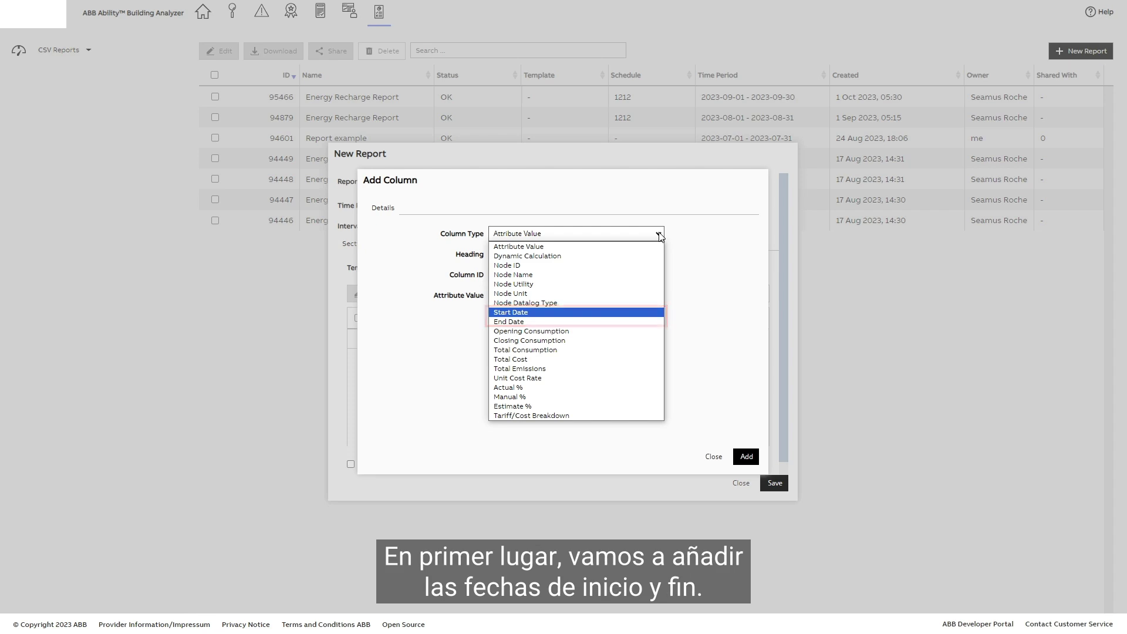
click(550, 316)
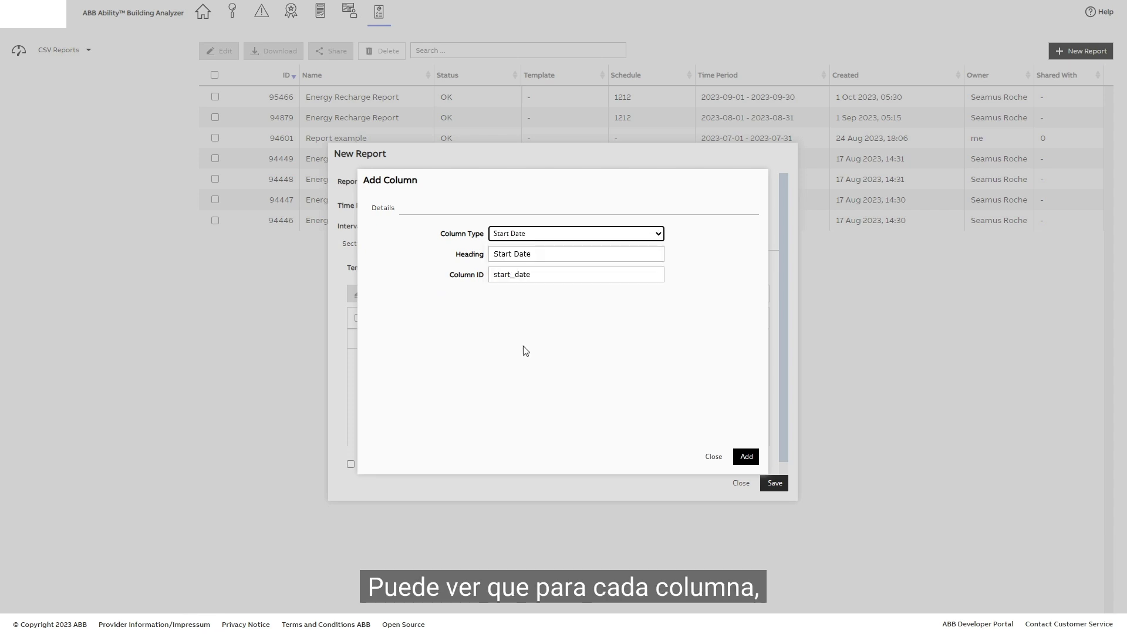
click(742, 457)
click(733, 297)
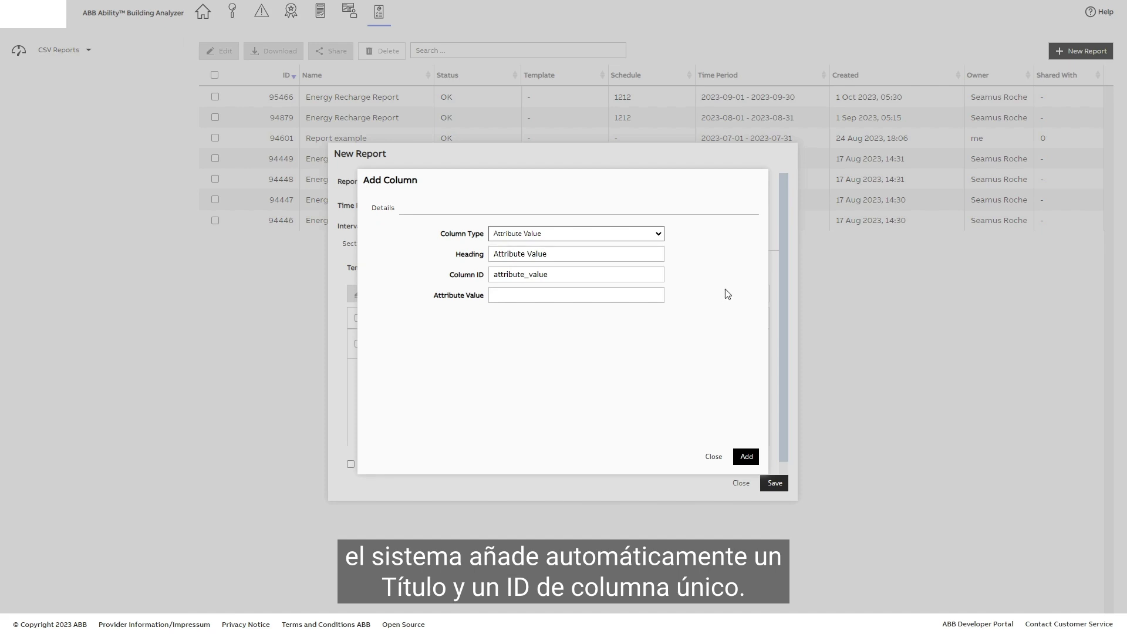
click(659, 235)
click(521, 322)
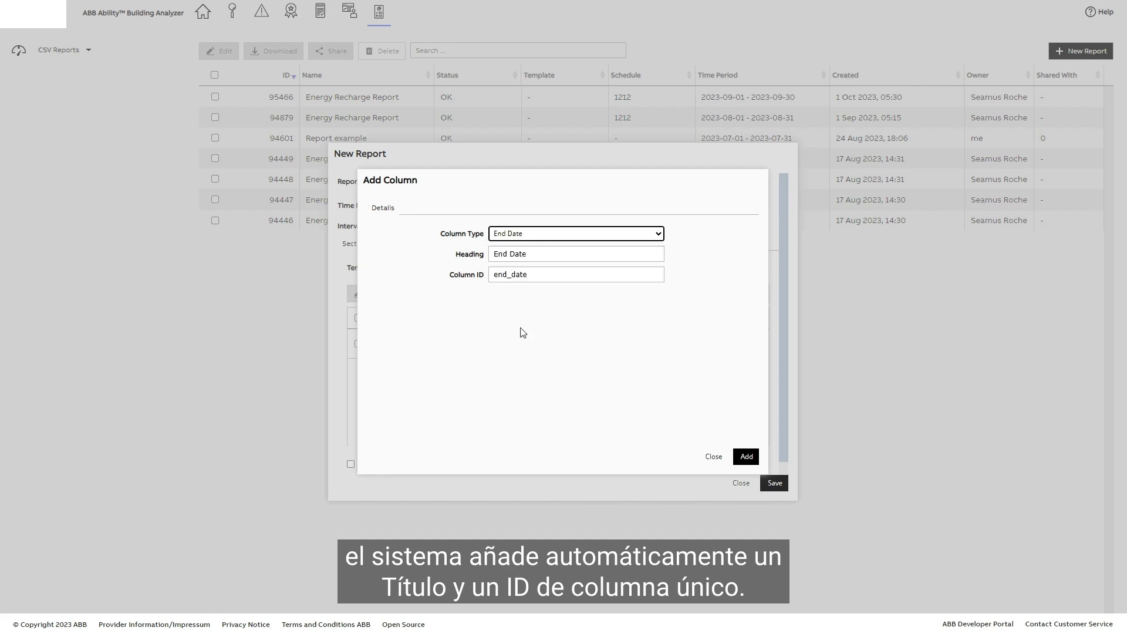
click(746, 457)
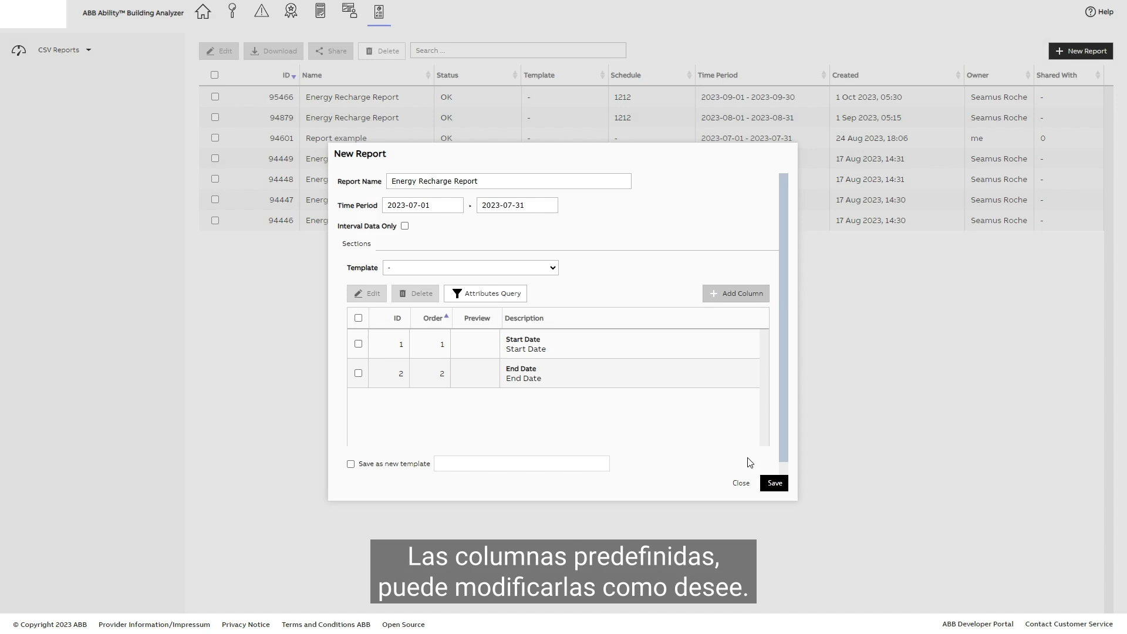
Step: Add a Node Utility column with its heading shortened to 'Utility'
click(737, 294)
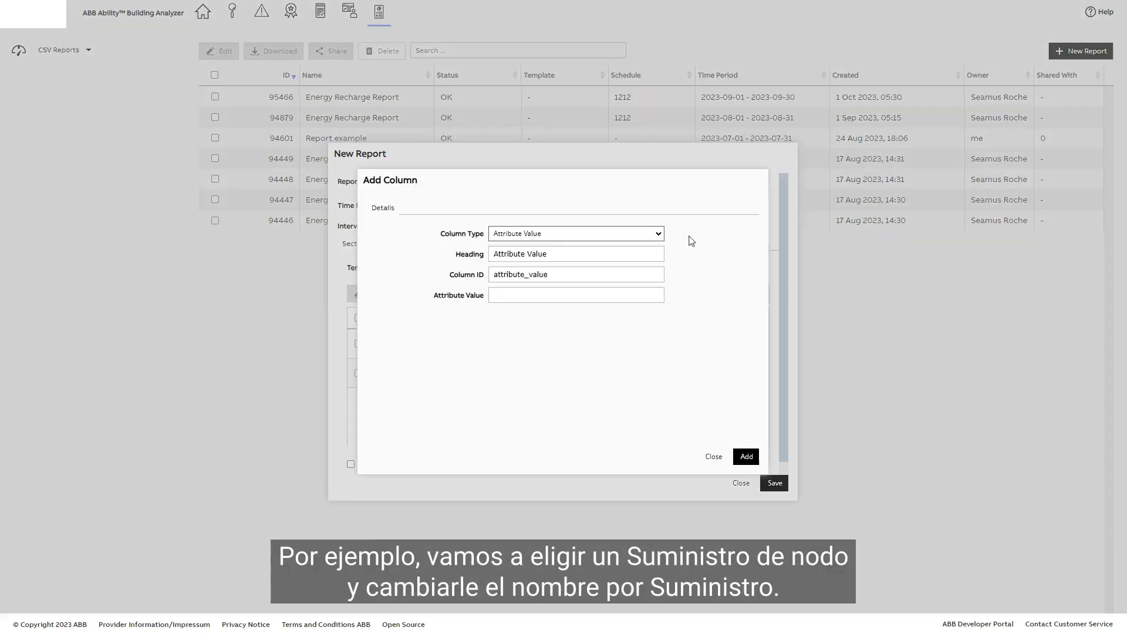
click(661, 235)
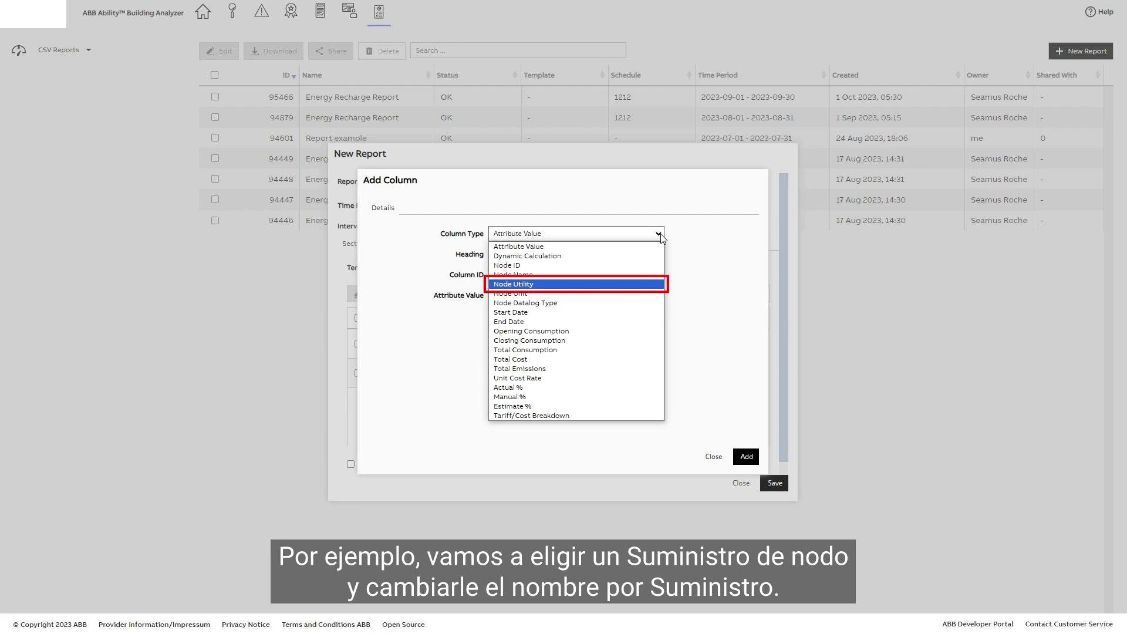
click(541, 284)
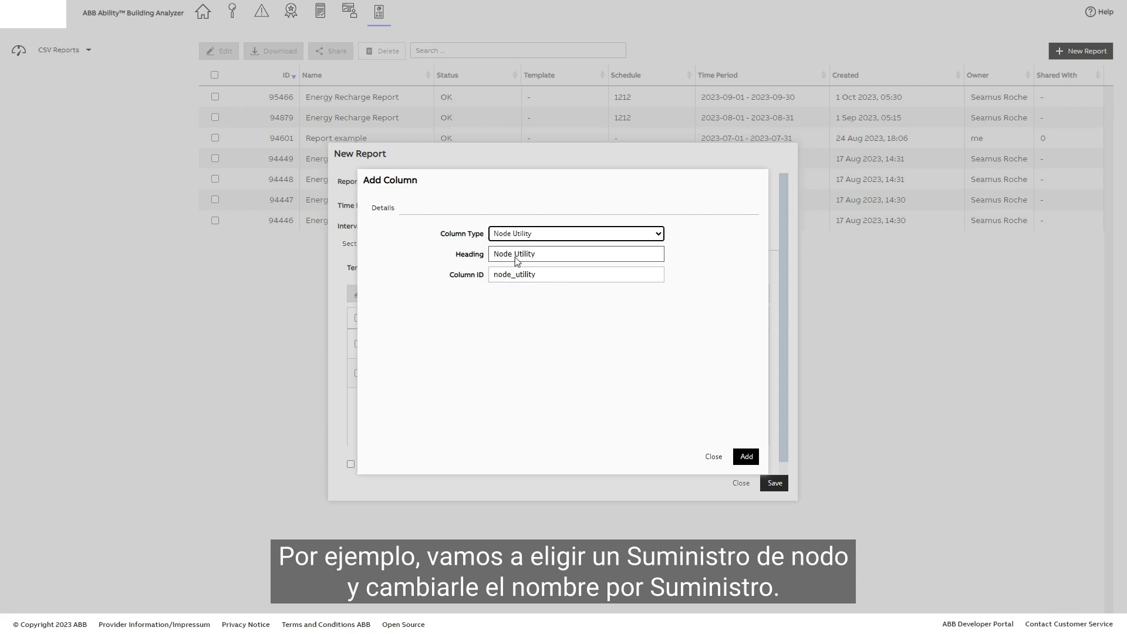
click(516, 257)
key(BackSpace)
key(BackSpace)
key(BackSpace)
key(BackSpace)
key(BackSpace)
click(745, 456)
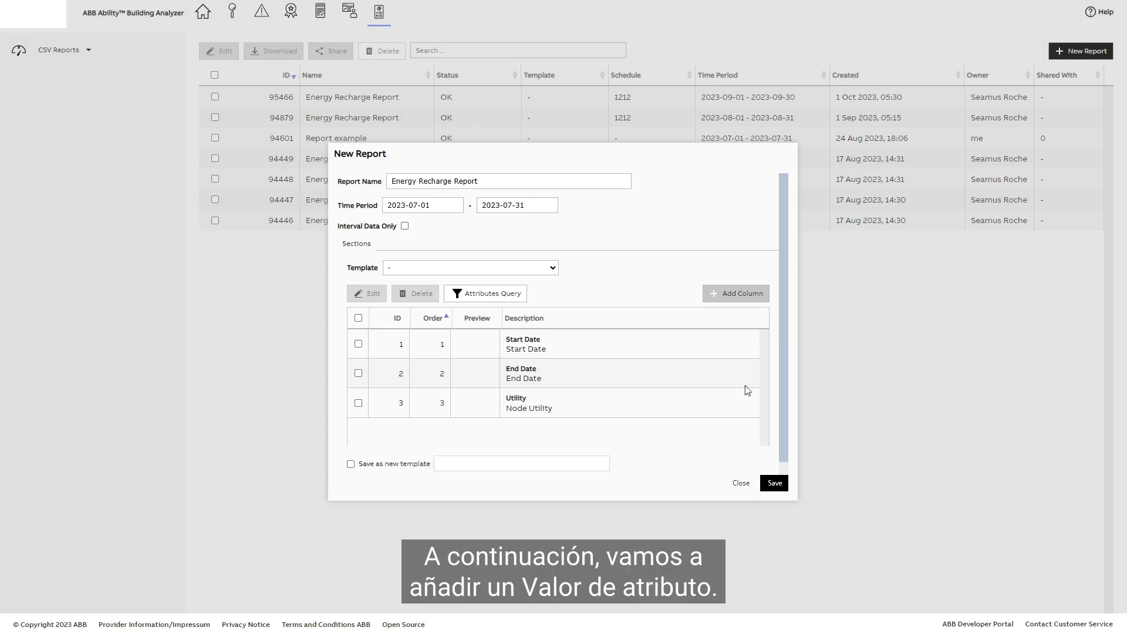
Step: Add an Attribute Value column reading 'Premises Supplied', headed Premises Supplied
click(731, 295)
click(657, 238)
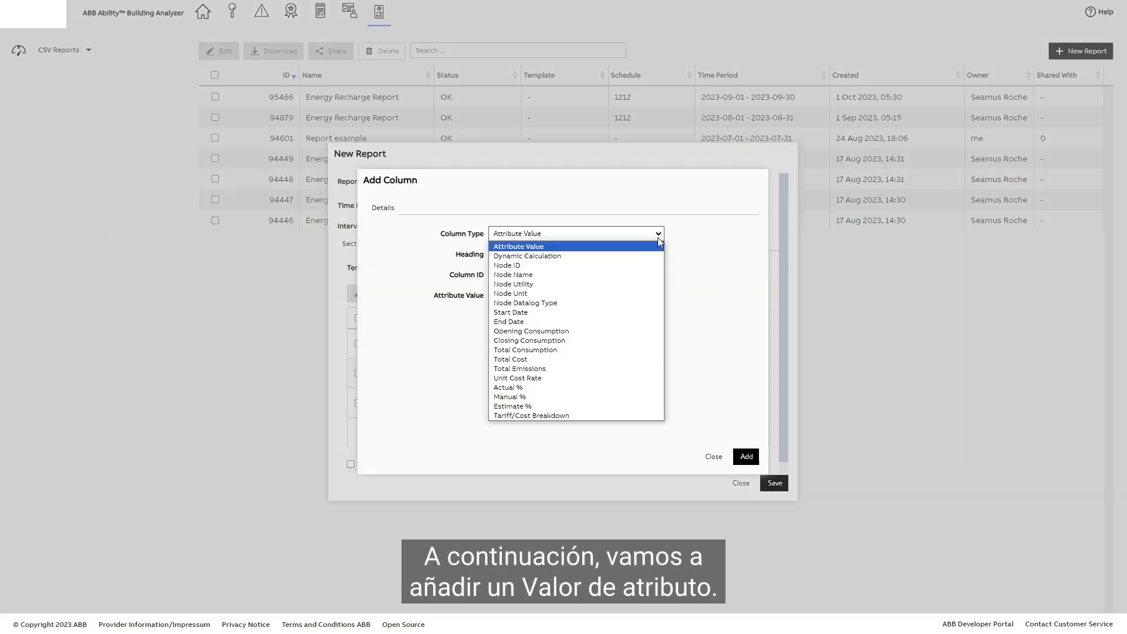
click(648, 250)
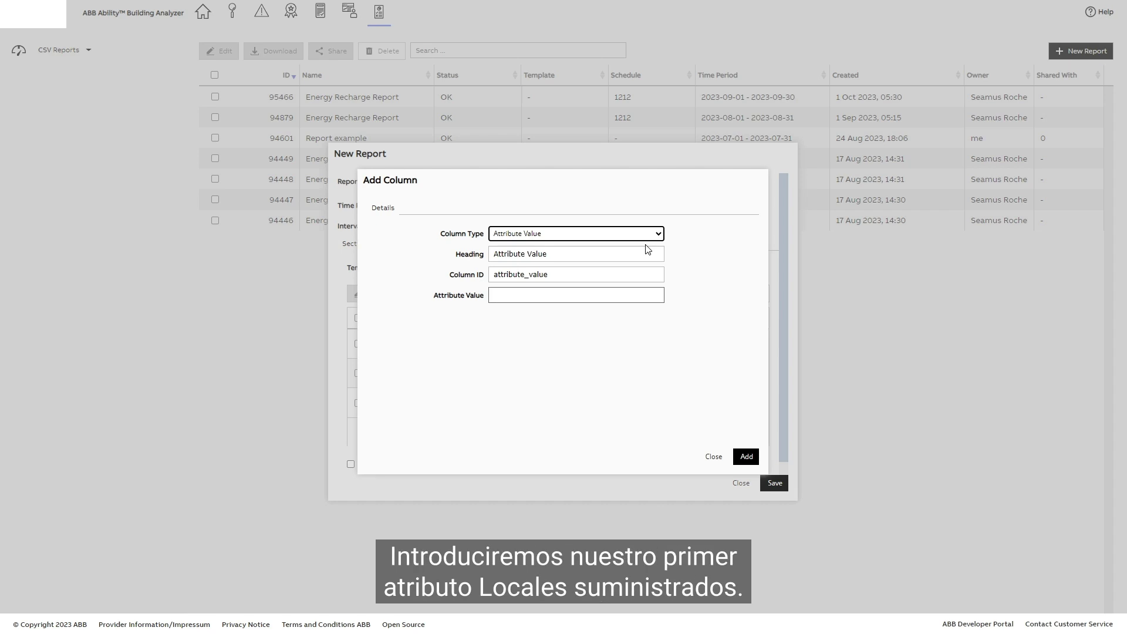
click(516, 297)
text(Premises Supplied)
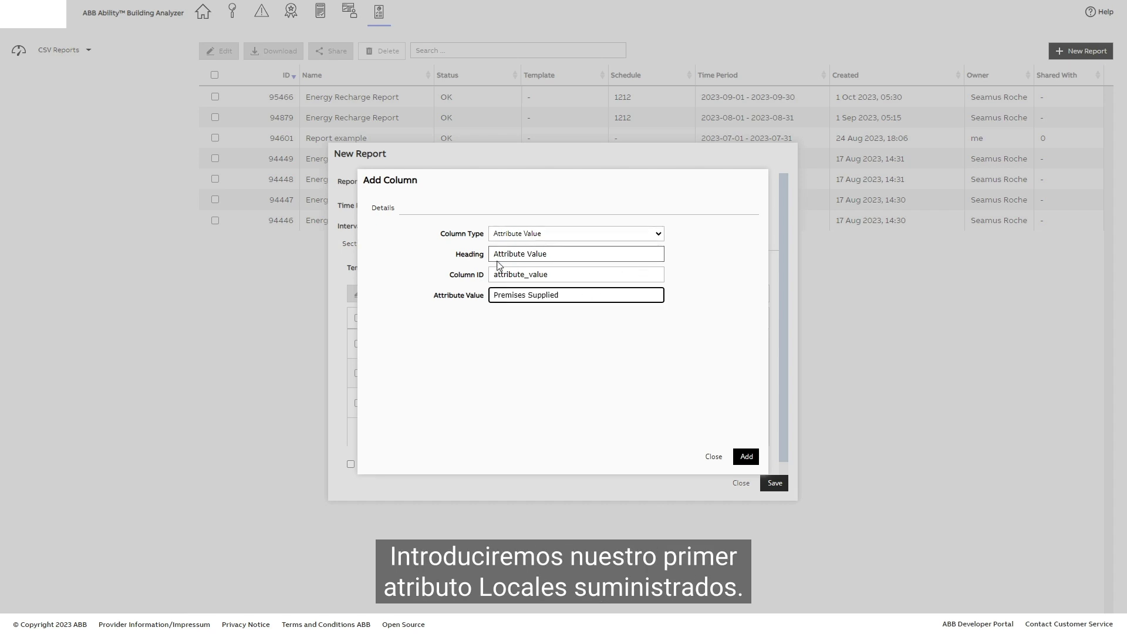
click(496, 259)
click(746, 460)
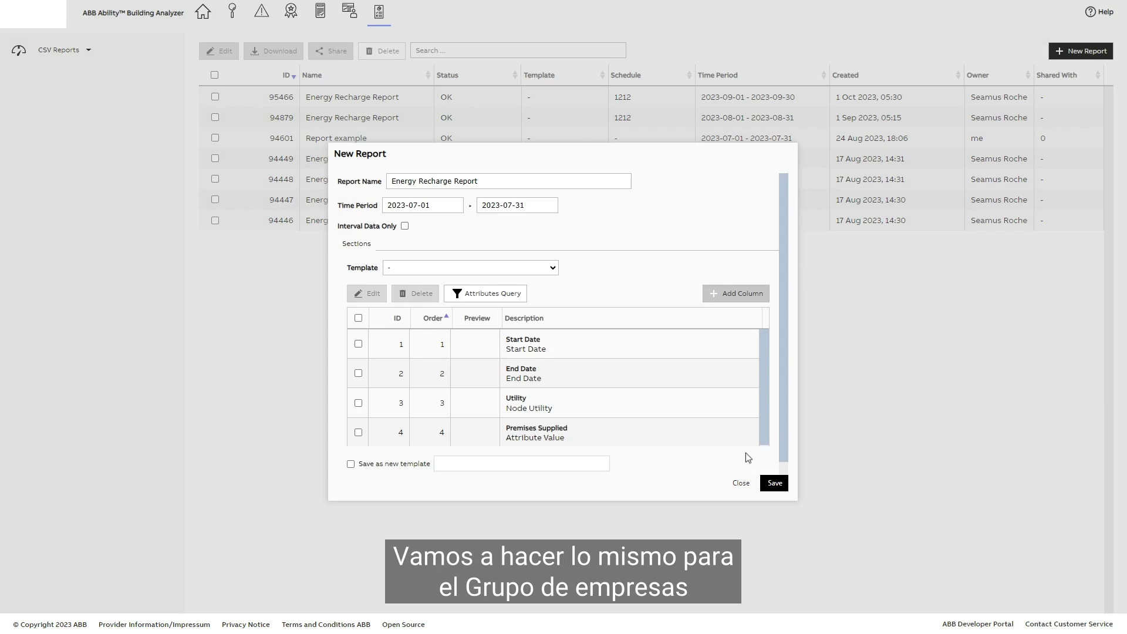
click(725, 293)
click(495, 296)
text(Business Group)
triple_click(495, 259)
text(Business Group)
click(746, 457)
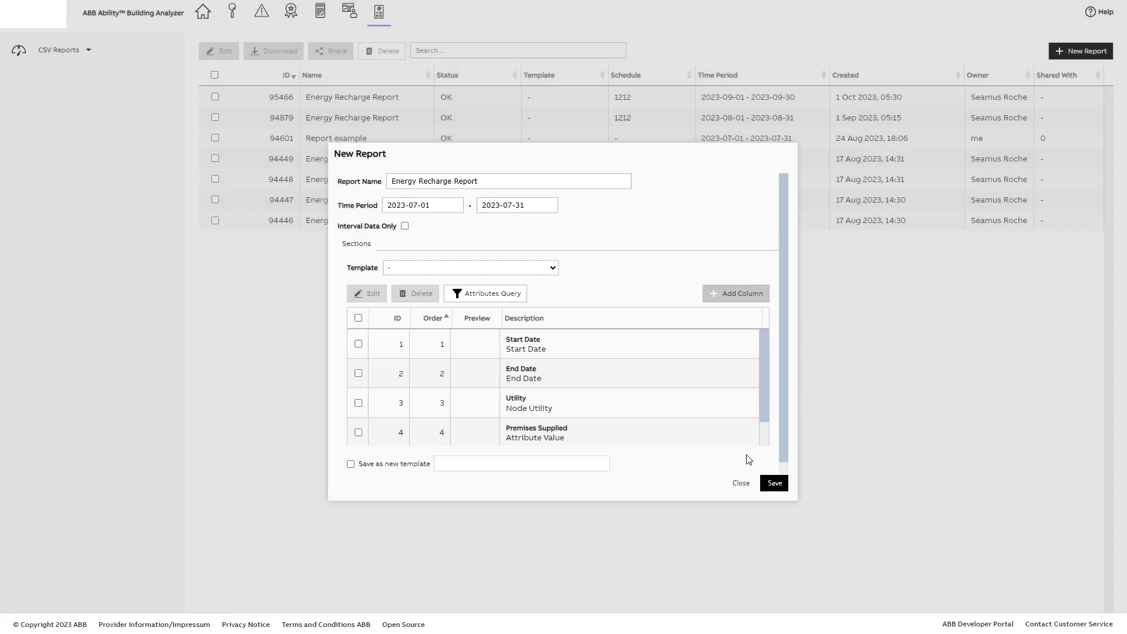
click(718, 293)
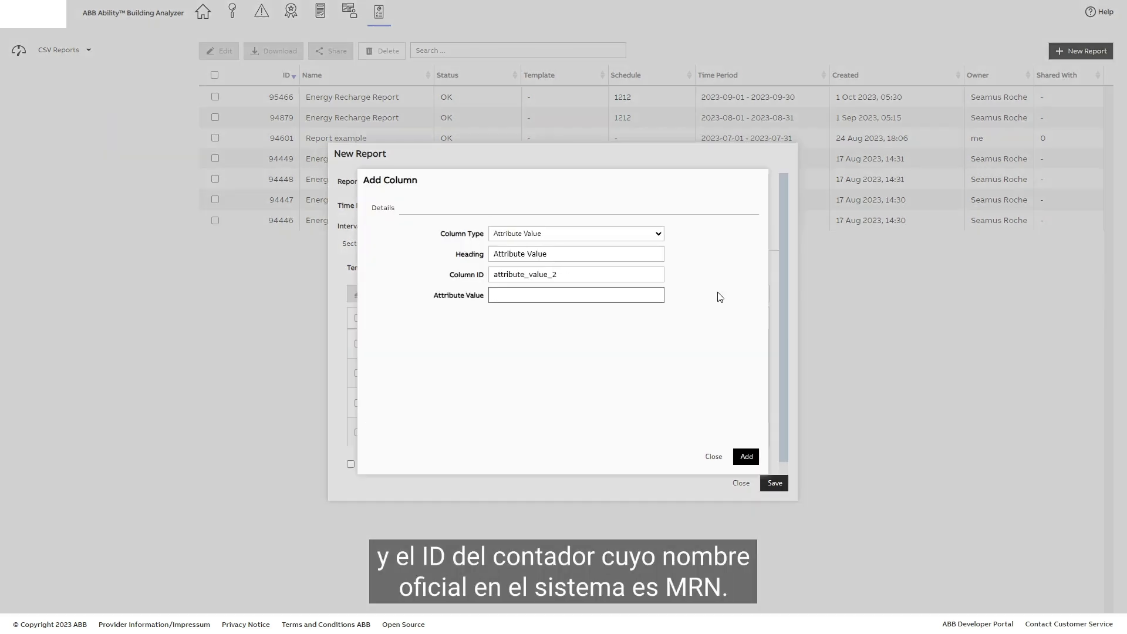
click(496, 297)
text(MRN)
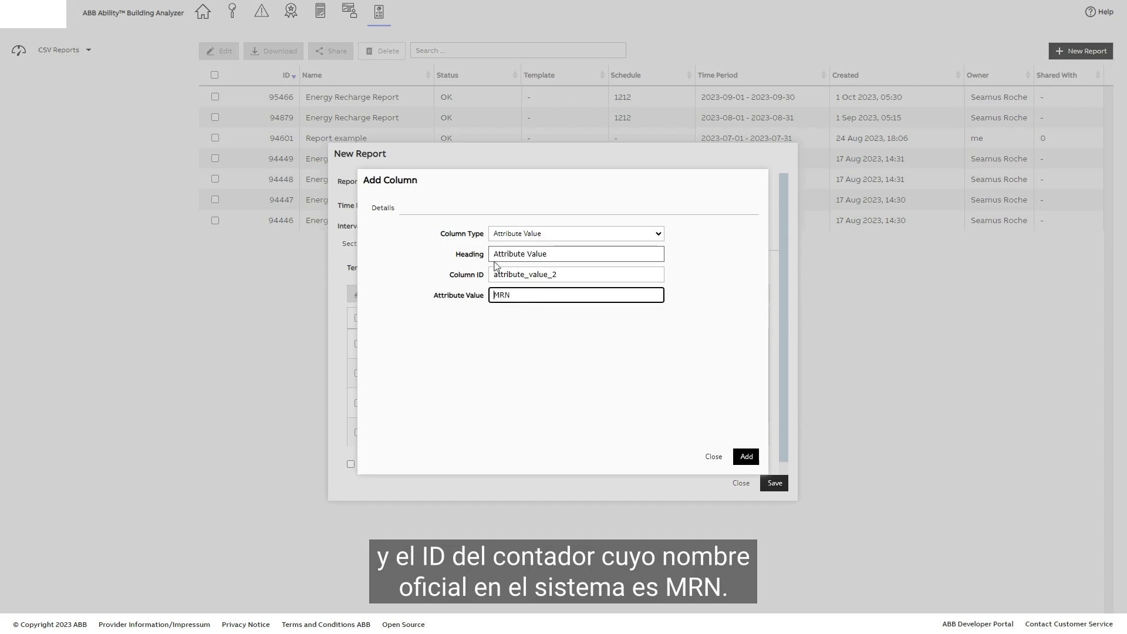
triple_click(496, 259)
text(Meter ID)
click(746, 456)
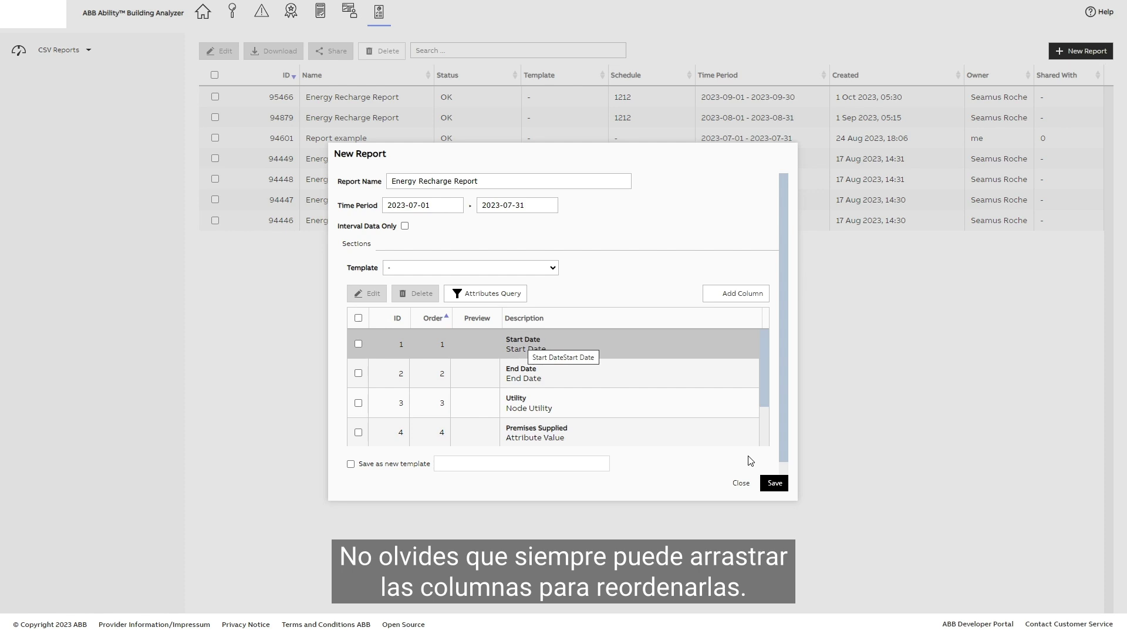
drag(524, 346, 525, 391)
drag(529, 345, 528, 389)
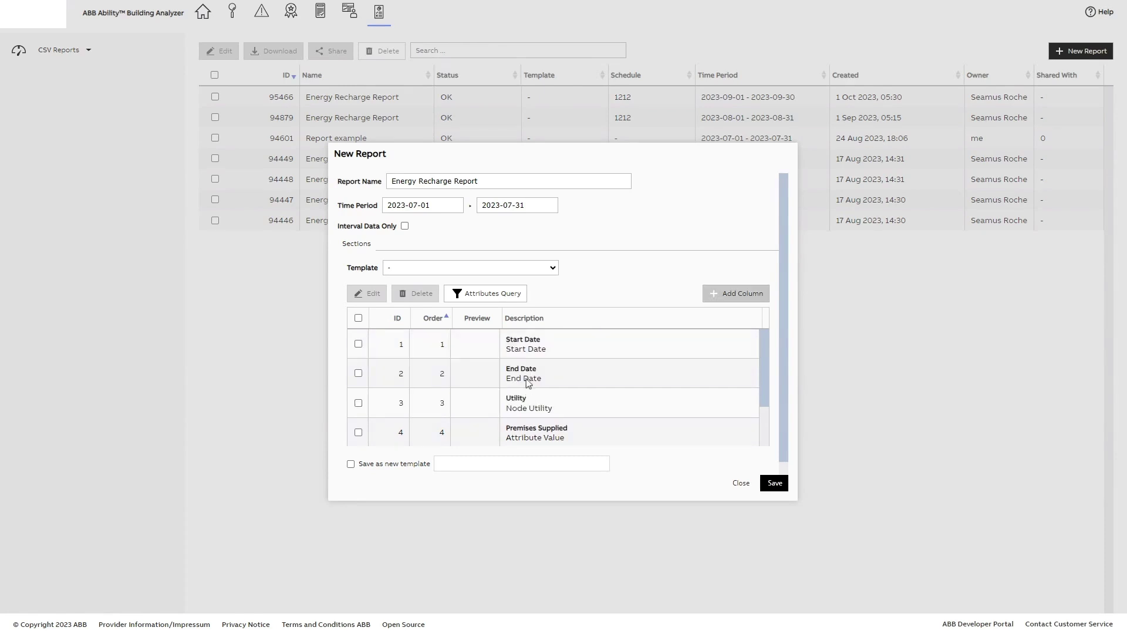
Step: Add a Node Name column headed 'Meter Name'
click(717, 295)
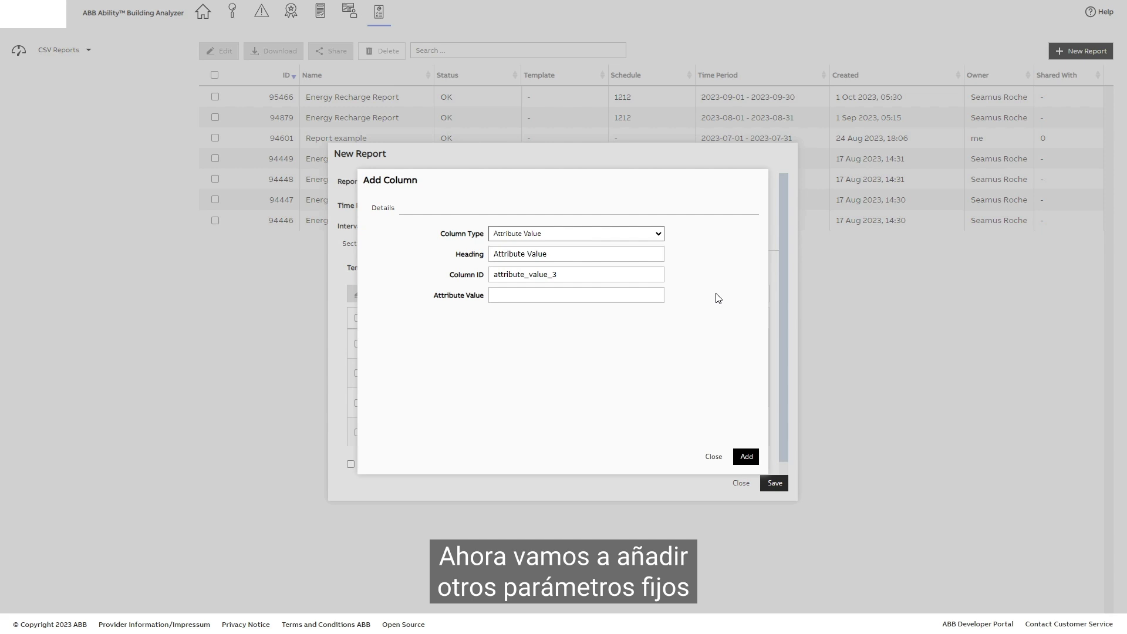
click(651, 234)
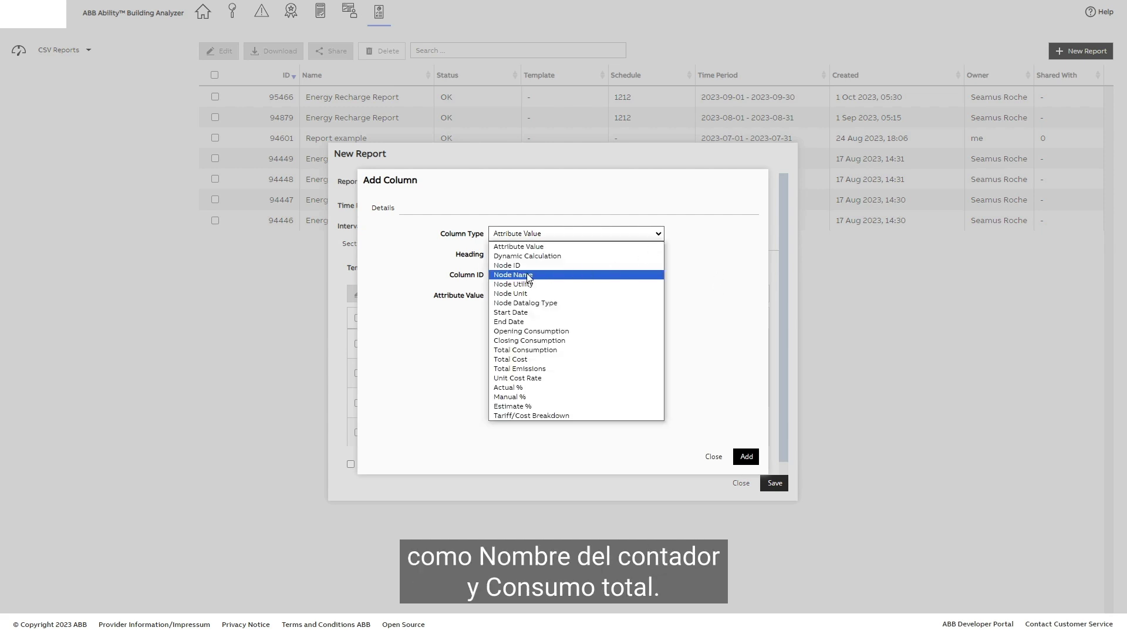
click(588, 274)
triple_click(512, 254)
text(Meter Name)
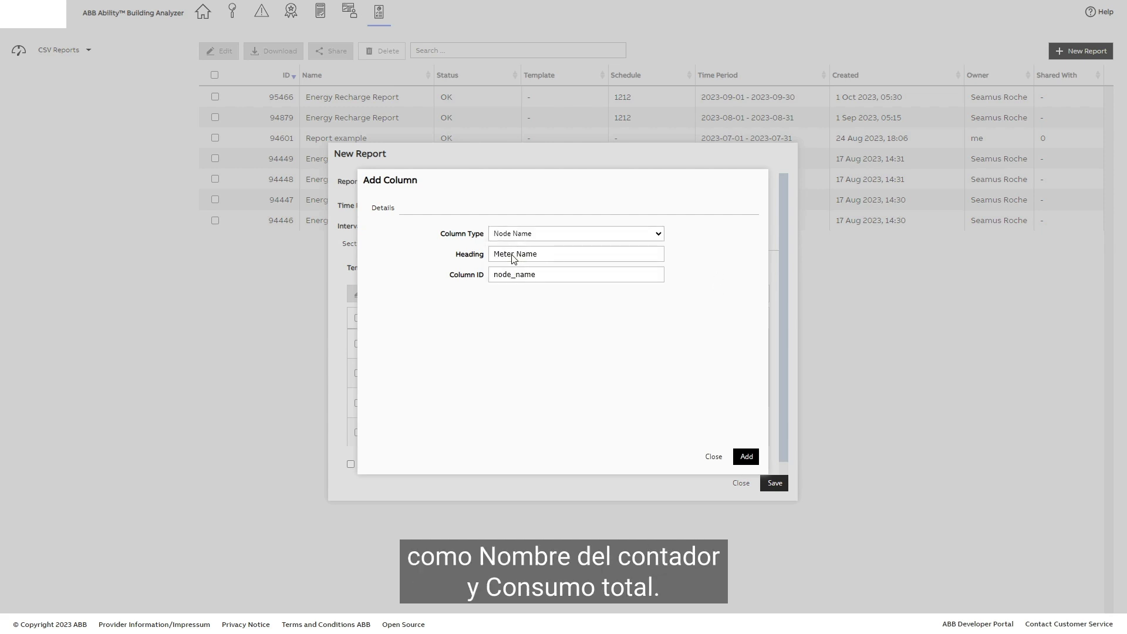
click(745, 457)
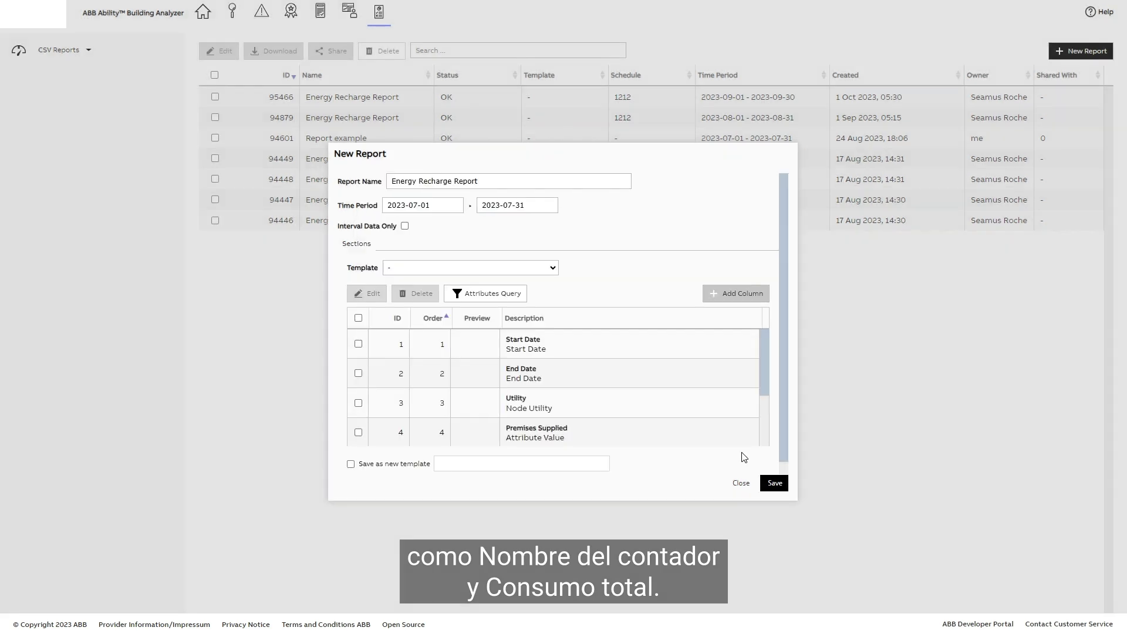
Step: Add a Total Consumption column to the report
click(721, 294)
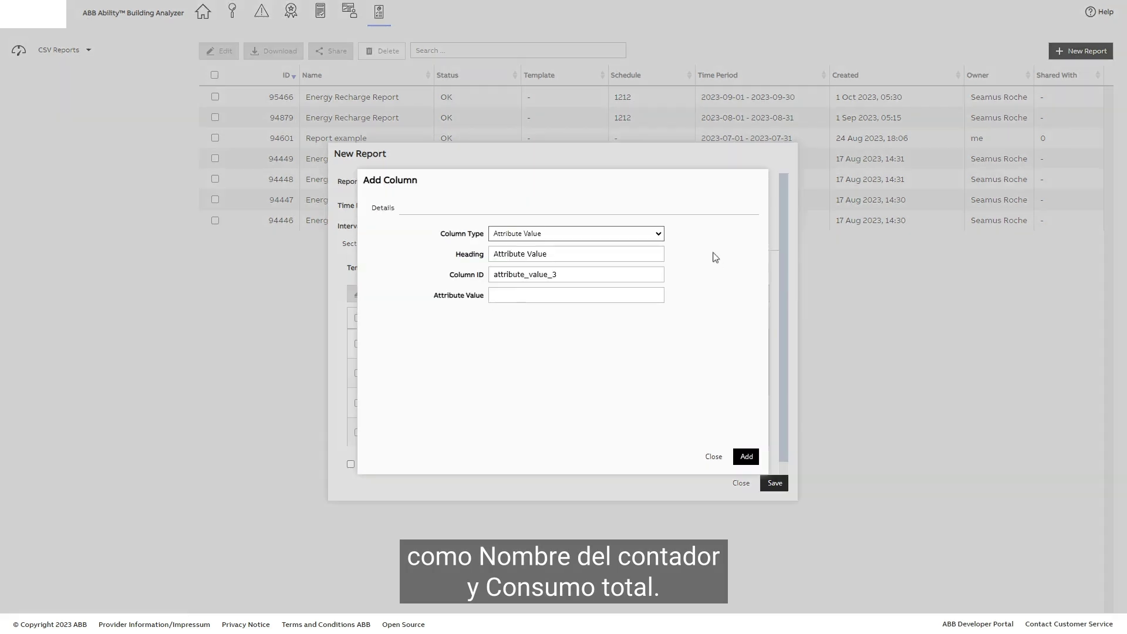
click(659, 234)
click(513, 353)
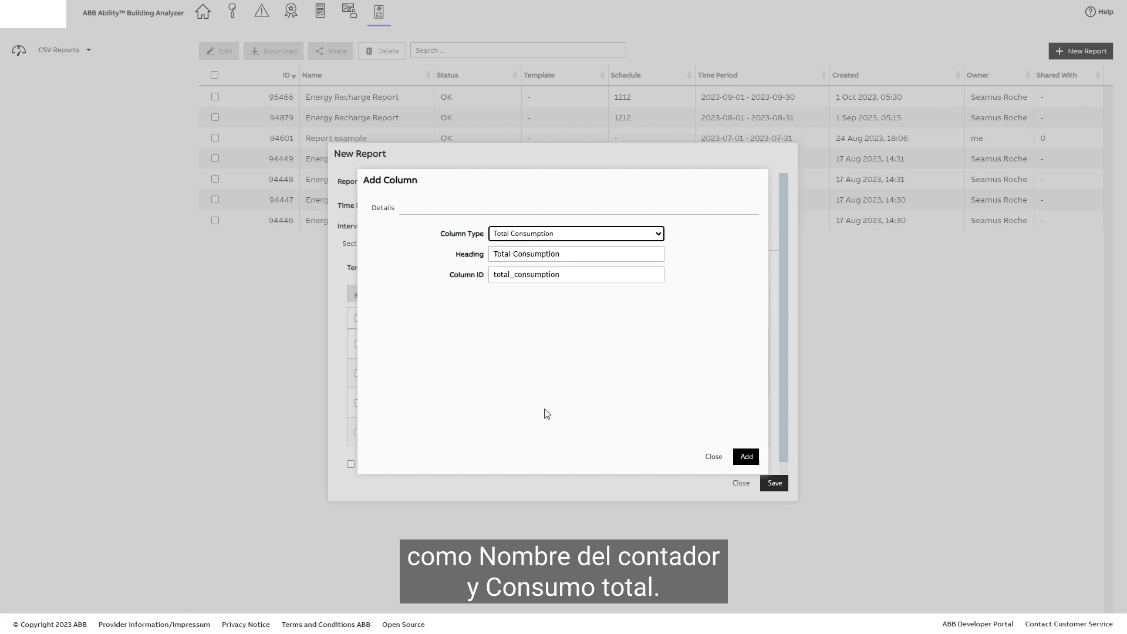
click(747, 458)
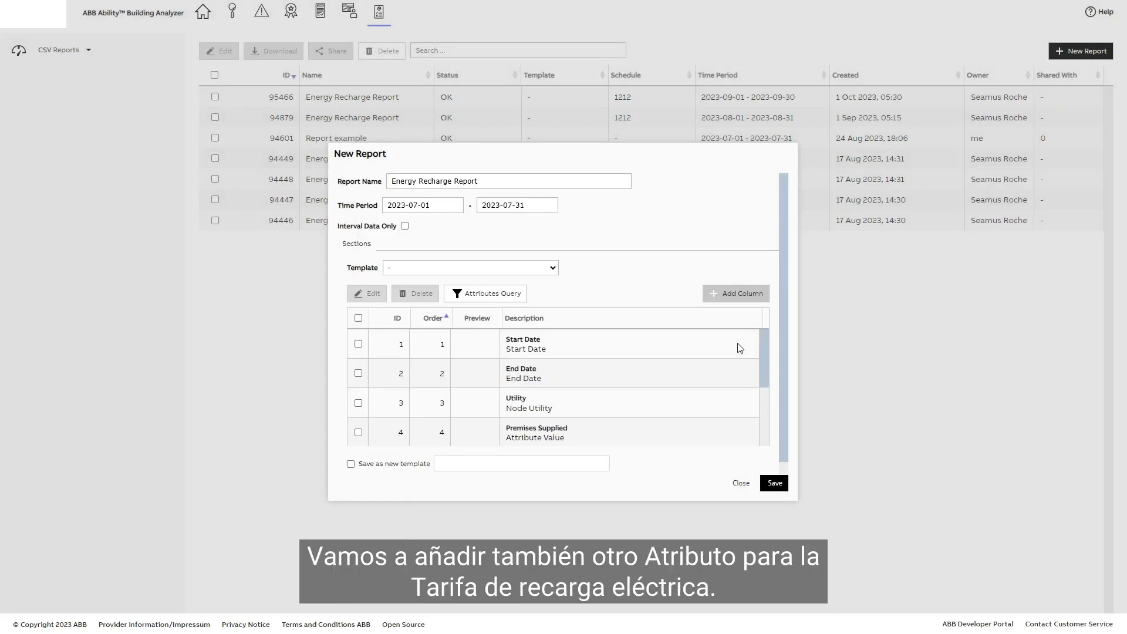
Step: Start an Attribute Value column headed 'Electricity Recharge Rate' reading attribute 'Electricity Recharge rate'
click(718, 300)
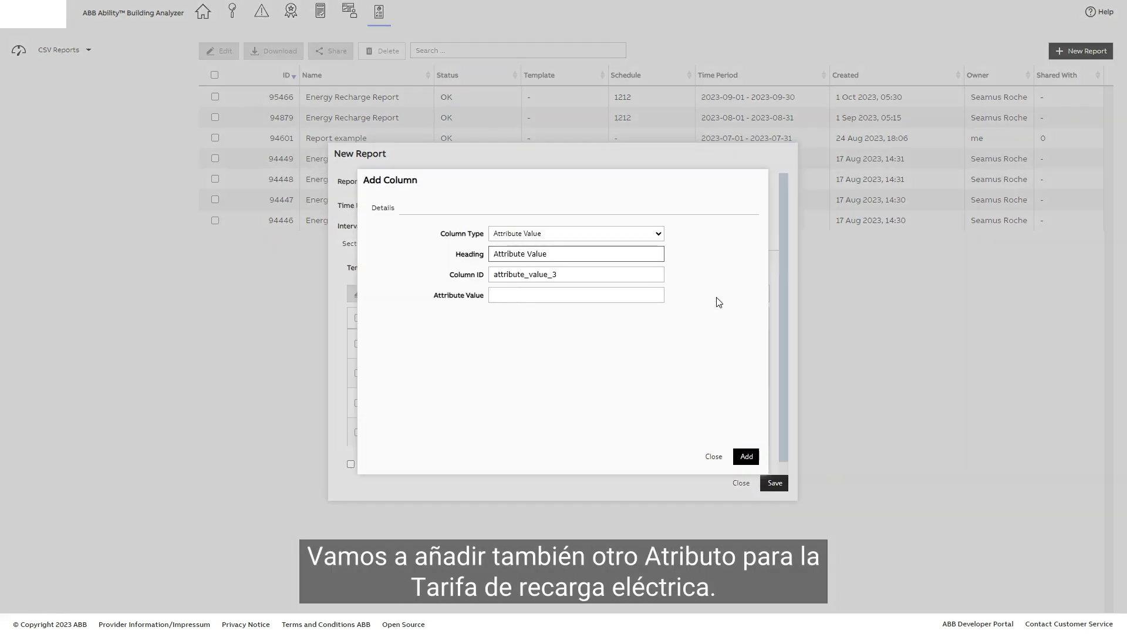
triple_click(556, 259)
text(Electricity Recharge Rate)
key(Tab)
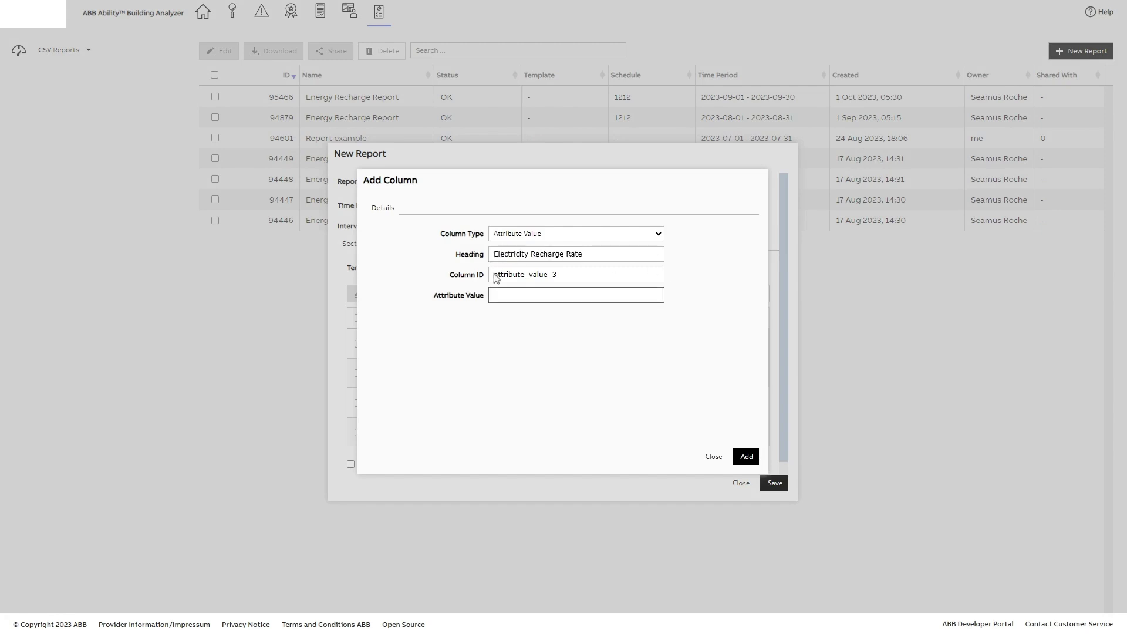
text(Electricity Recharge rate)
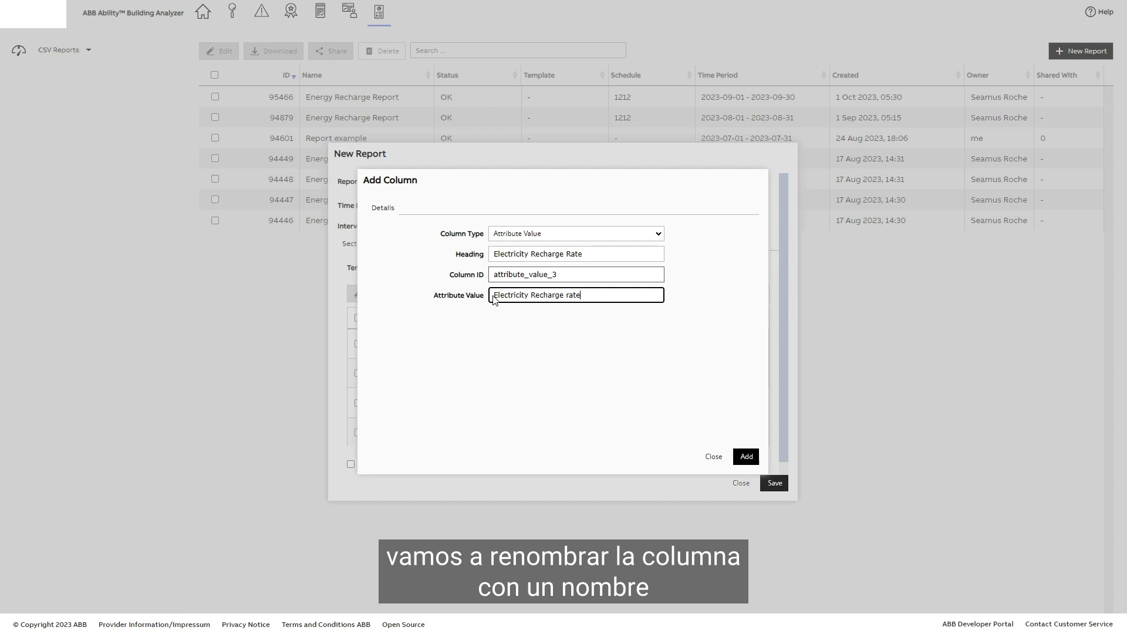
Step: Give the Electricity Recharge Rate column ID a1 and add it
double_click(496, 275)
text(a1)
click(747, 457)
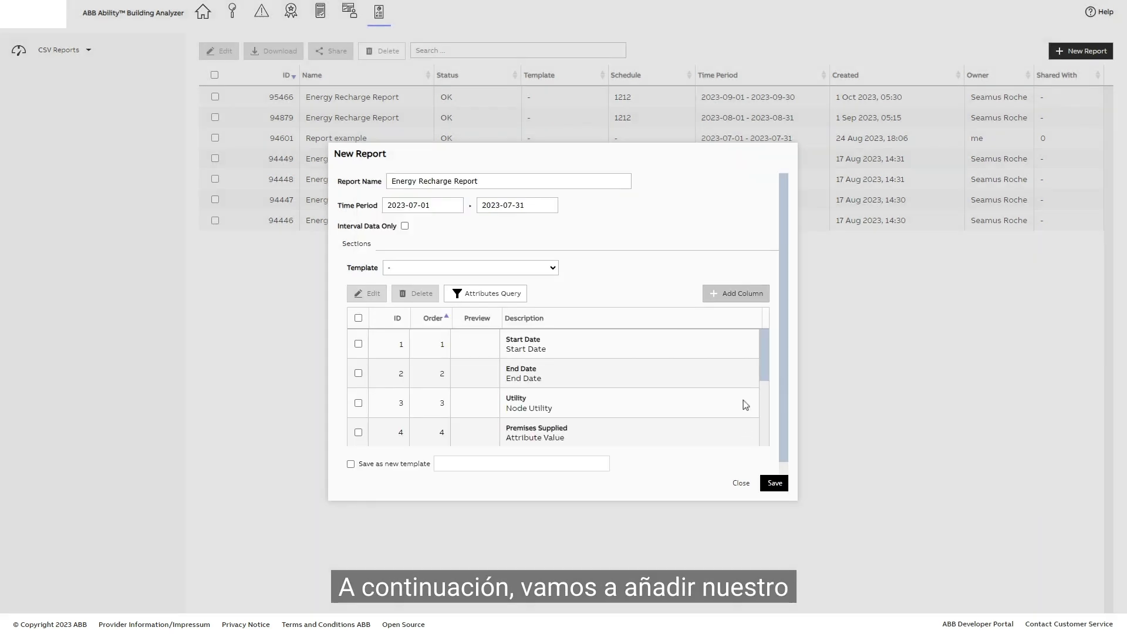
Step: Add a Dynamic Calculation column 'Rate Based Costs', ID d1, expression total_consumption*a1
click(714, 294)
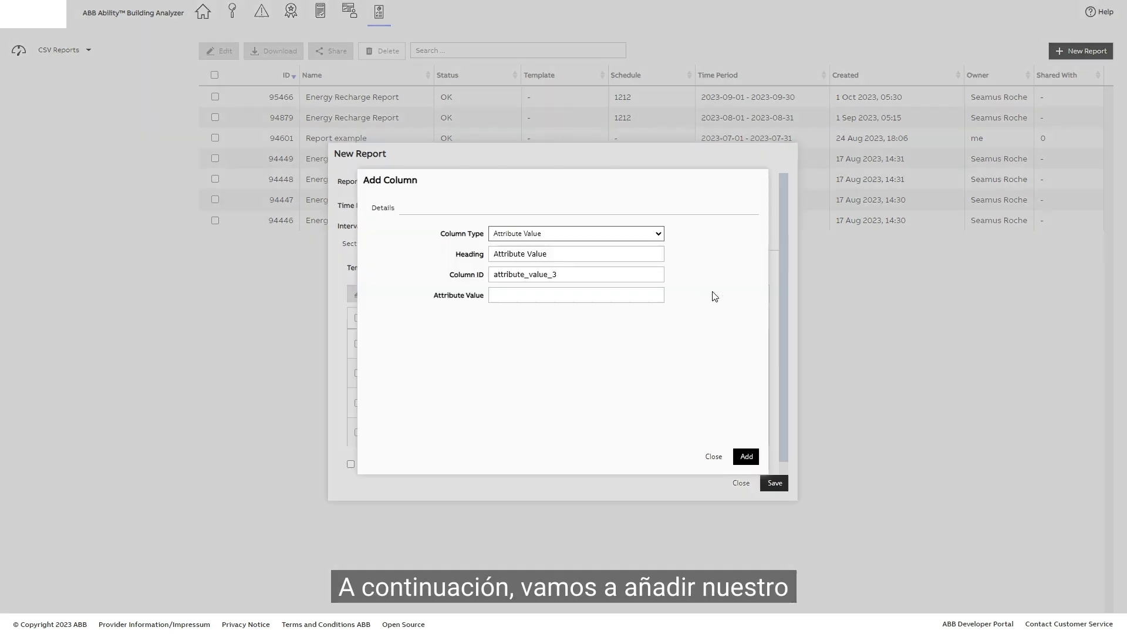
click(660, 234)
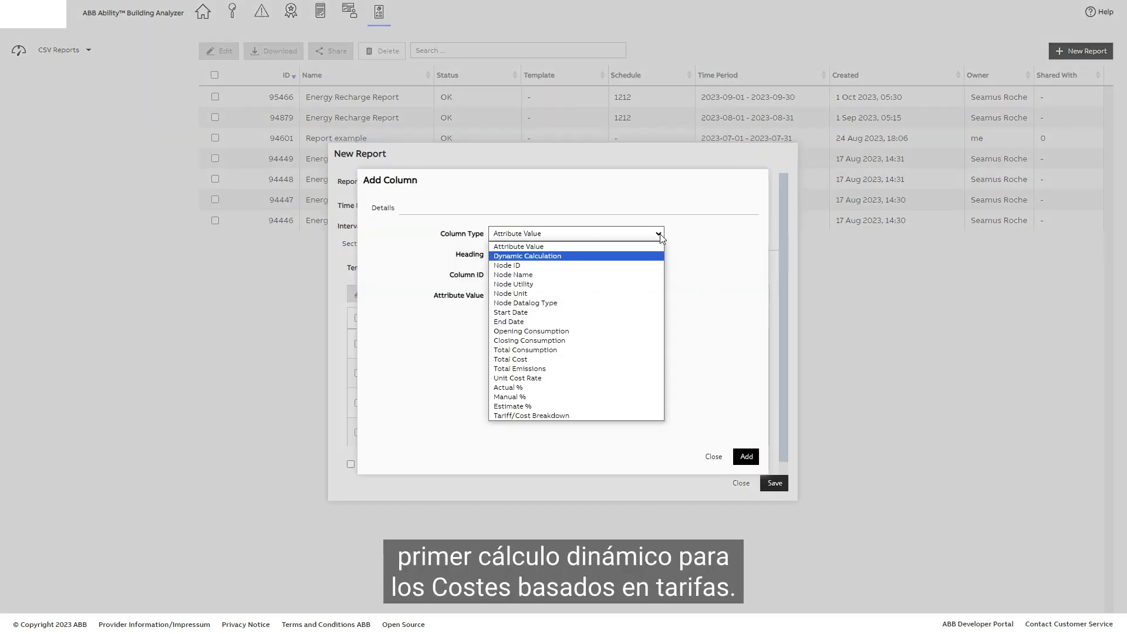
click(561, 256)
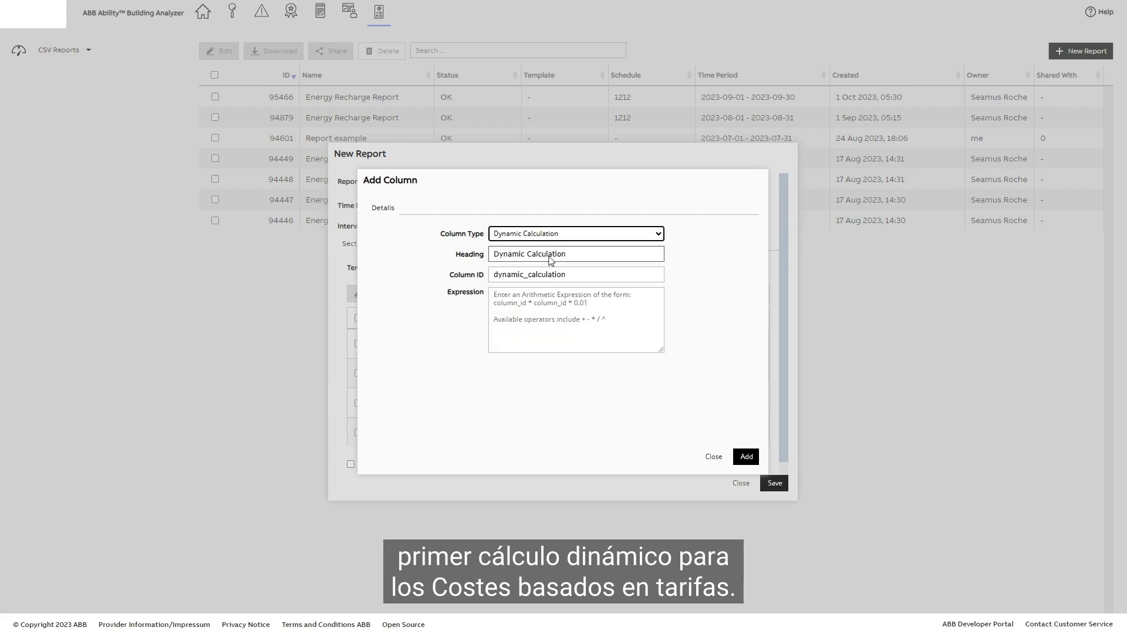
triple_click(496, 258)
text(Rate Based Costs)
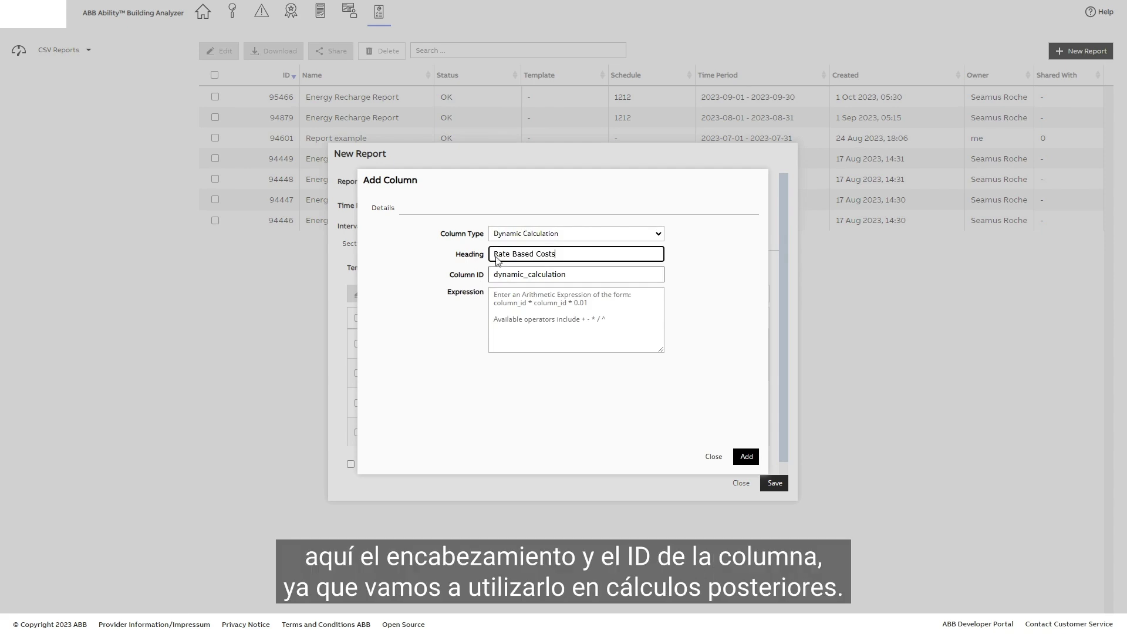
double_click(498, 278)
text(d1)
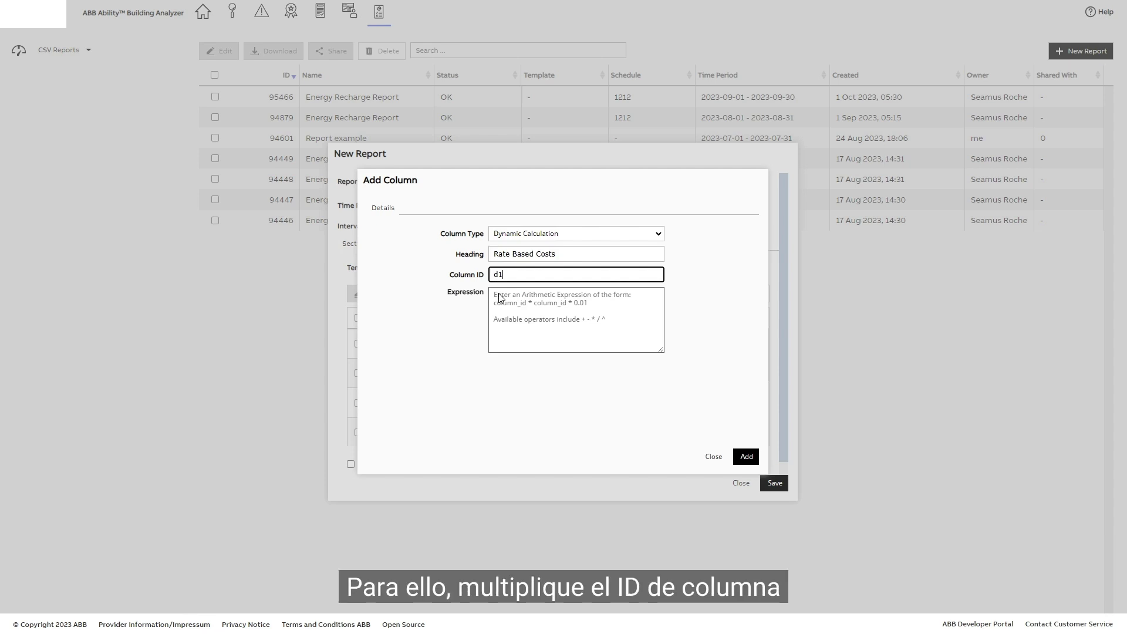
click(500, 299)
text(total_consumption*a1)
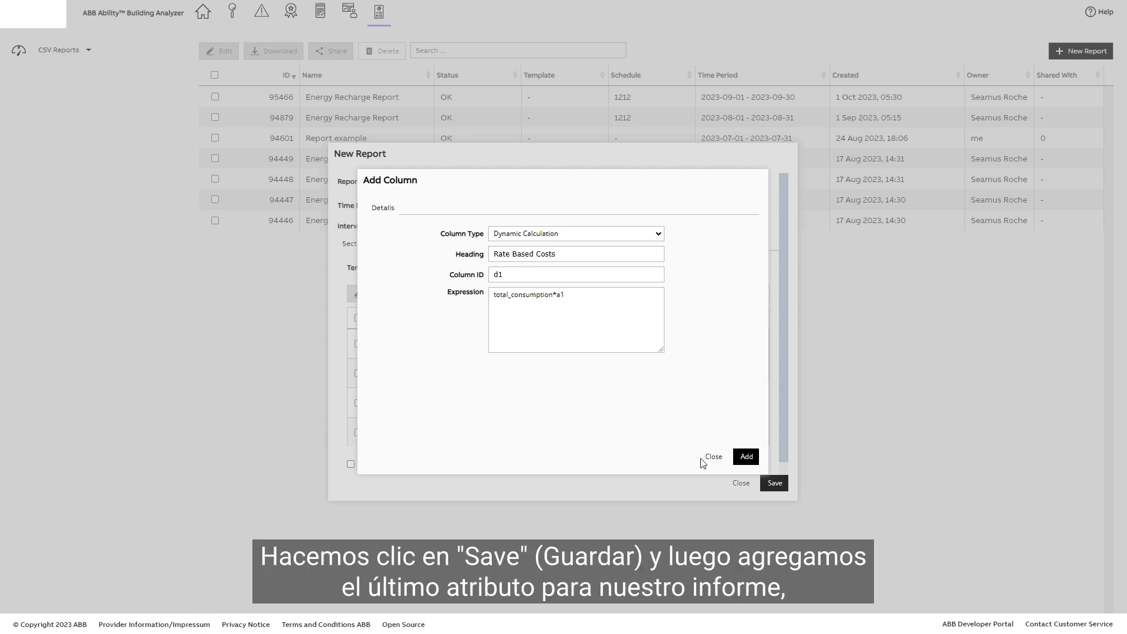
click(749, 462)
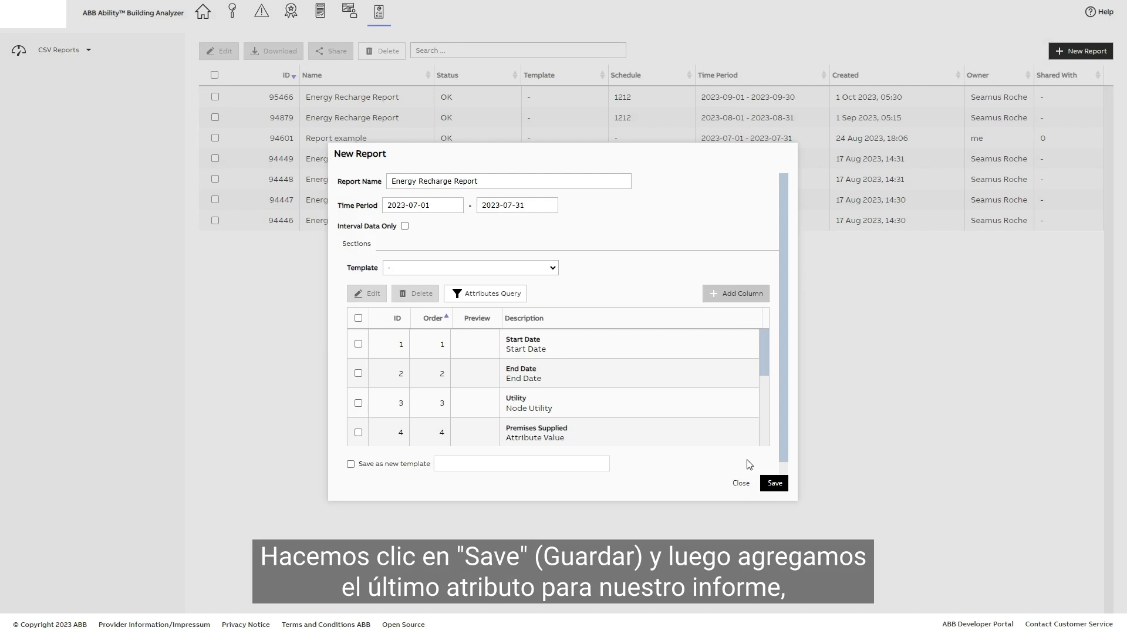
Step: Add an Attribute Value column for the Overhead Rate attribute with column ID a2
click(737, 293)
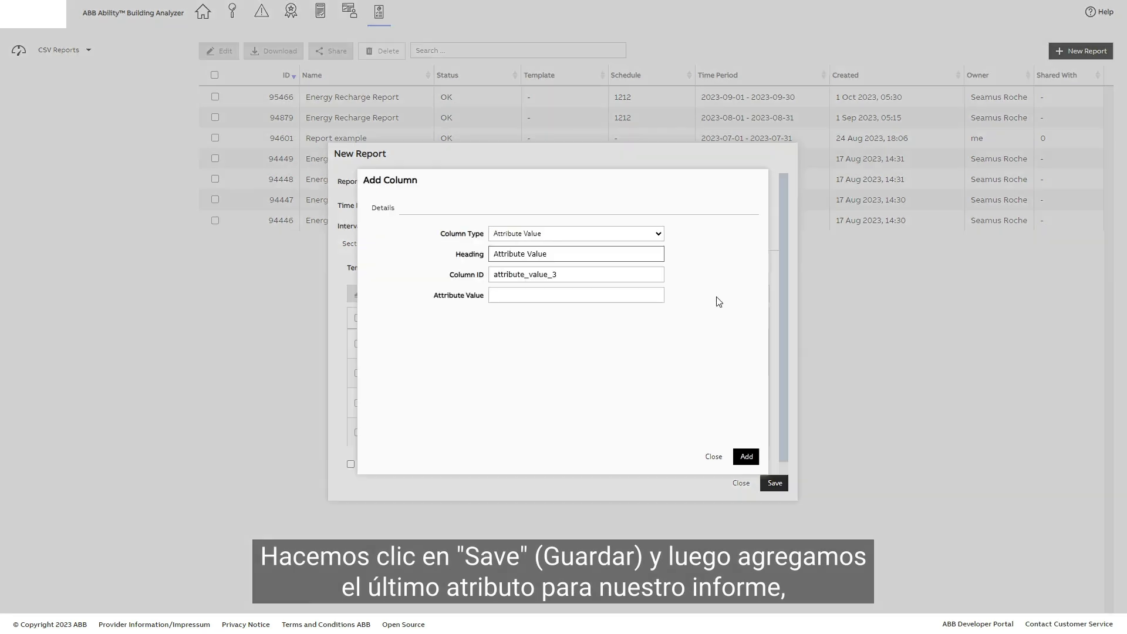
triple_click(497, 259)
text(Overhead Rate)
click(497, 296)
text(Overhead Rate)
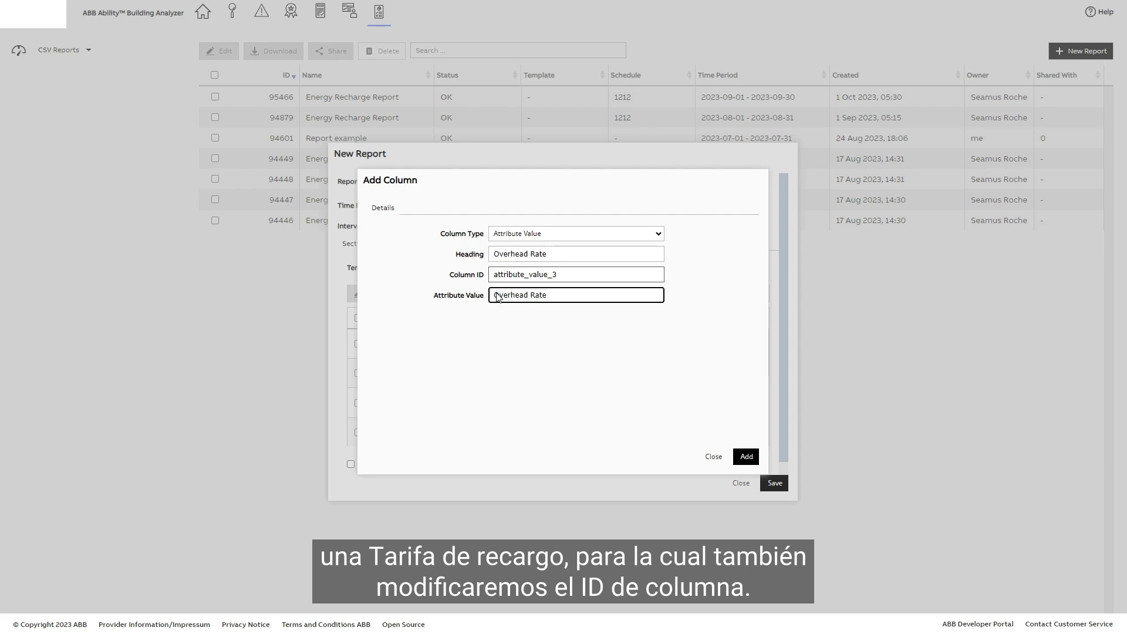
triple_click(497, 276)
text(a2)
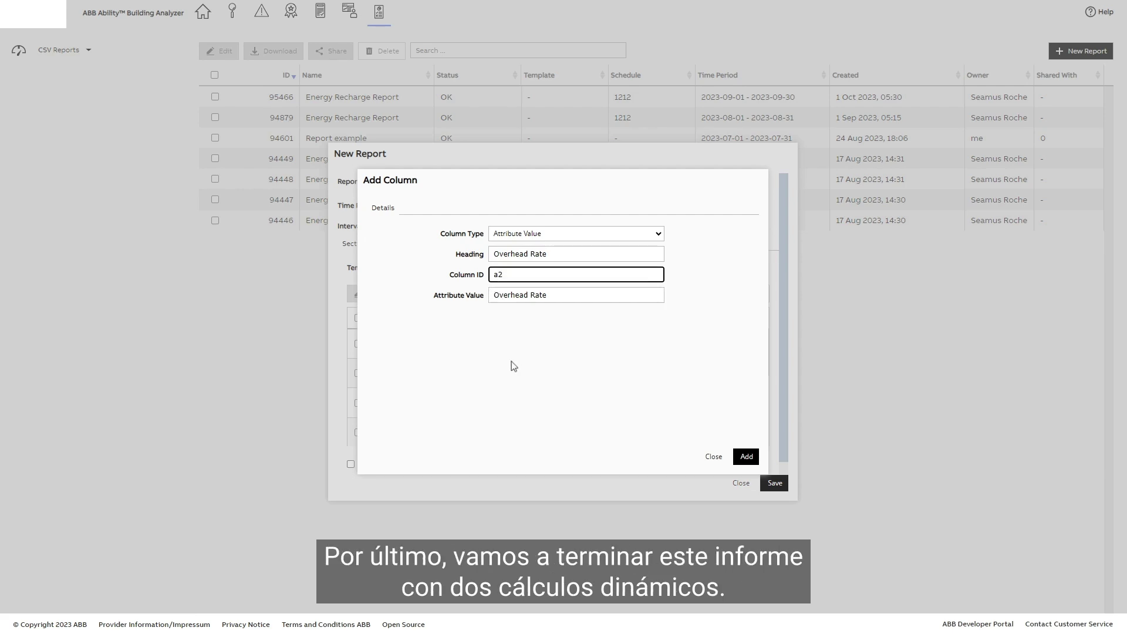
click(746, 458)
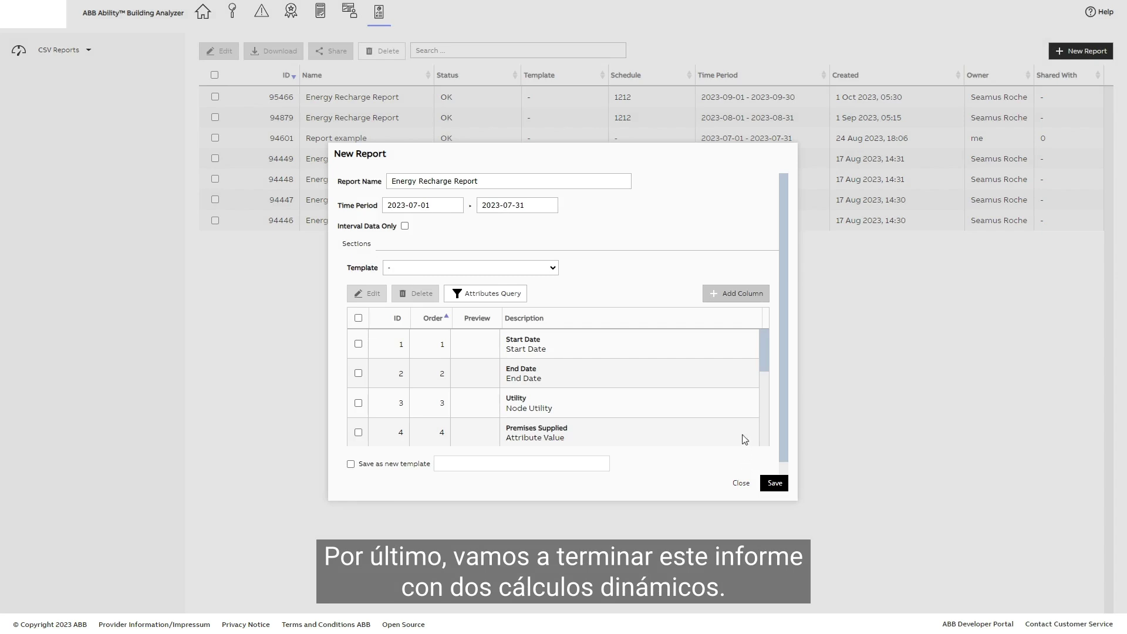
Step: Fill in a Dynamic Calculation column 'Overhead Costs', ID d2, expression d1*a2
click(733, 294)
click(662, 239)
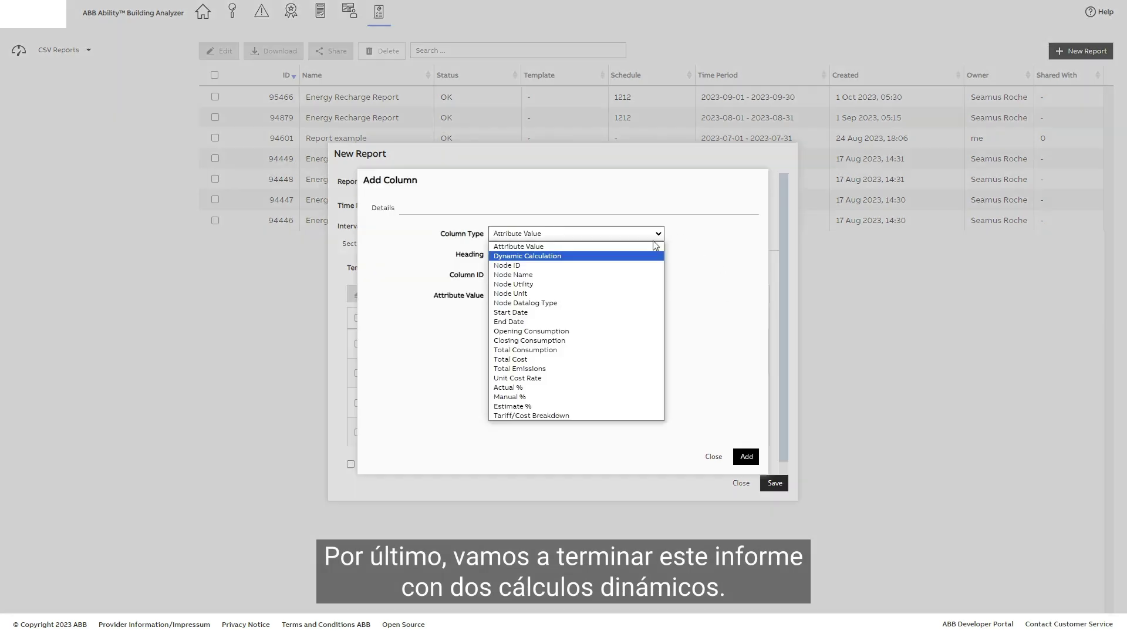
click(553, 259)
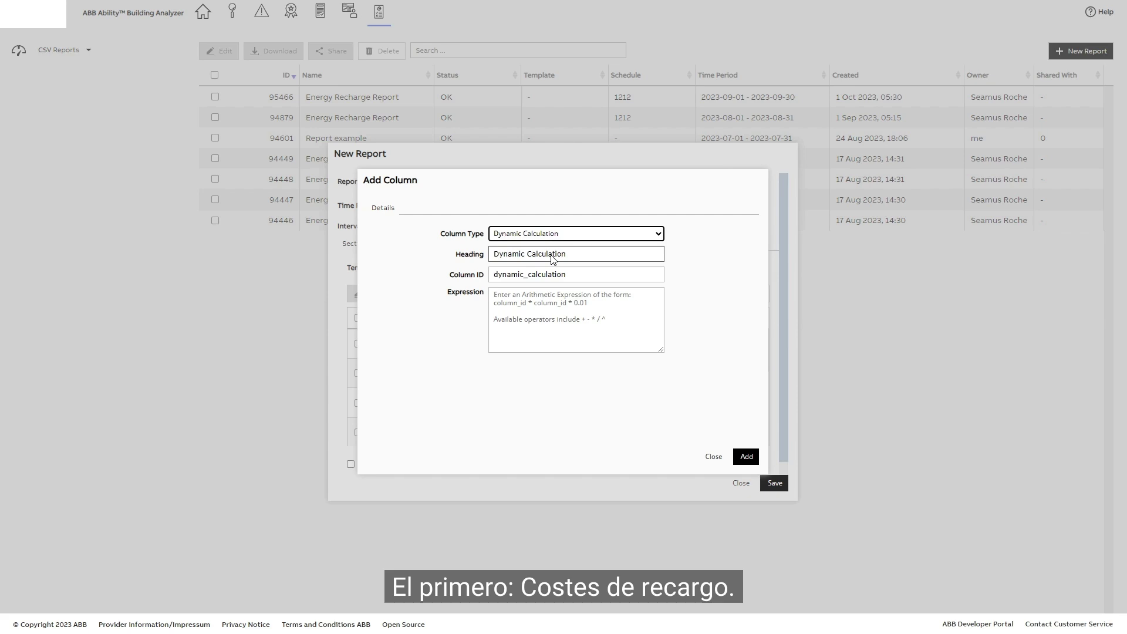
triple_click(497, 259)
text(Overhead Costs)
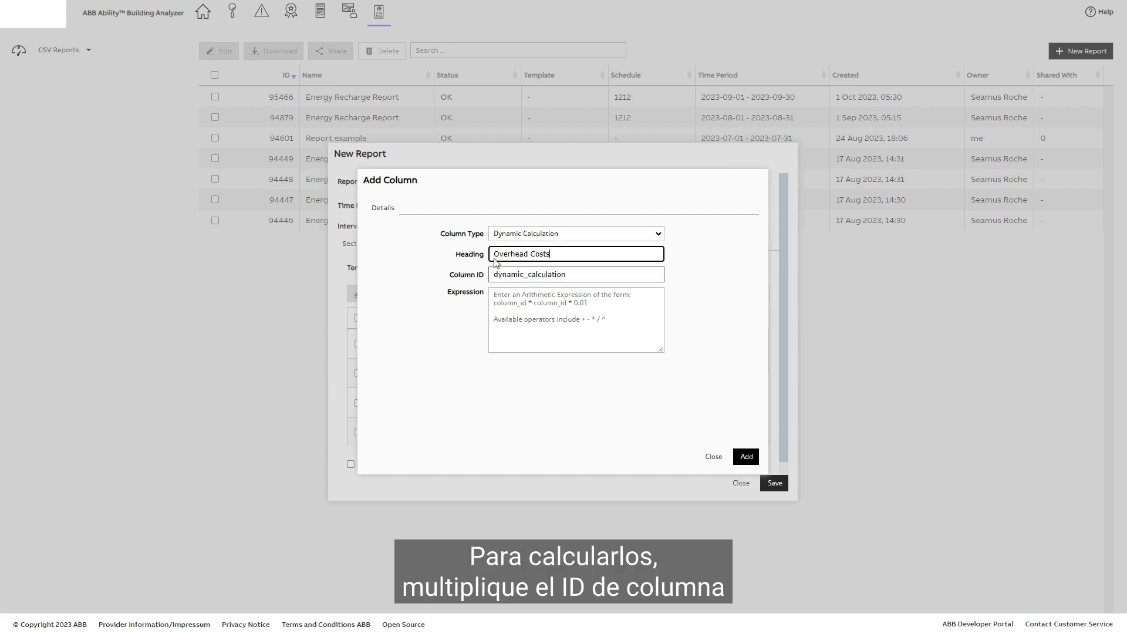
triple_click(496, 275)
text(c2)
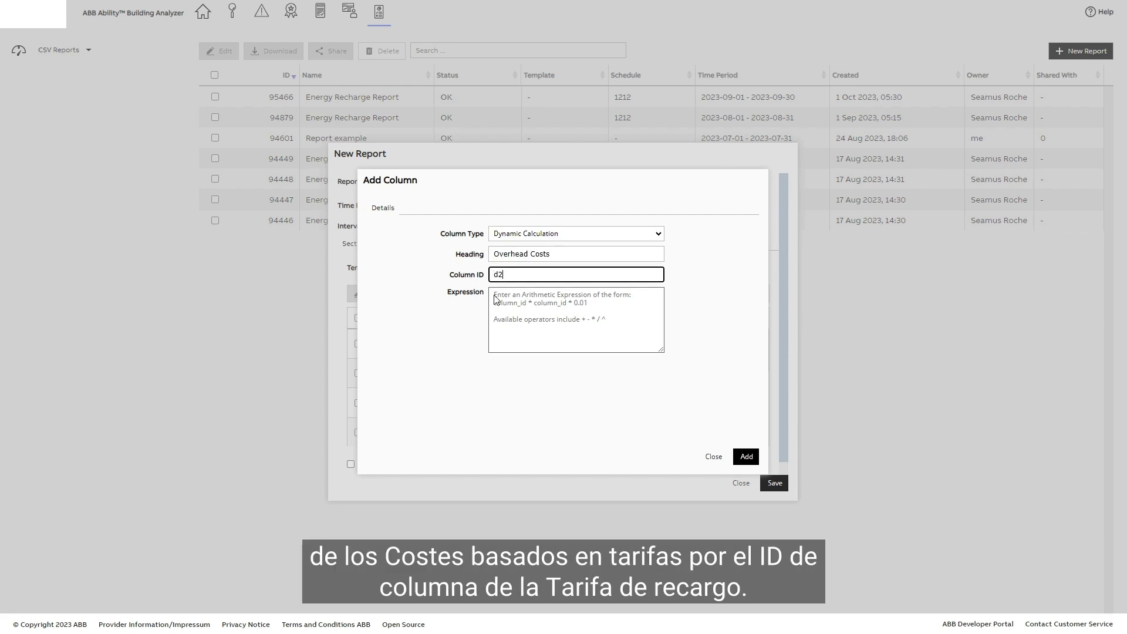
click(496, 299)
text(d1*a2)
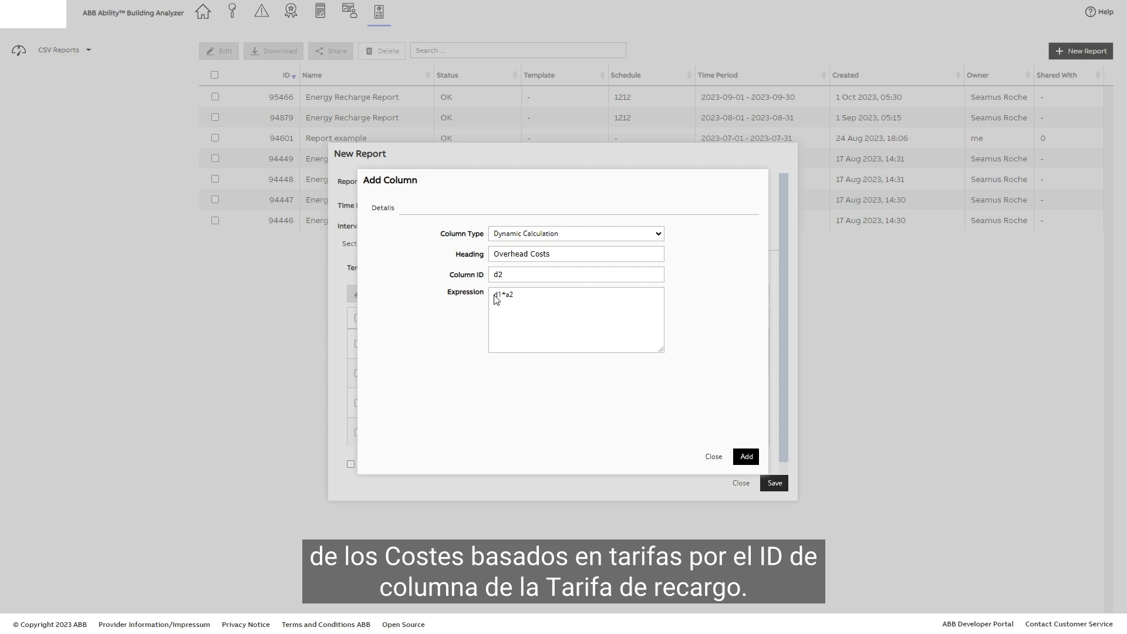
Step: Add the Overhead Costs column, then a Dynamic Calculation 'Total Recharge Costs', ID d3, expression d1+d2
click(744, 458)
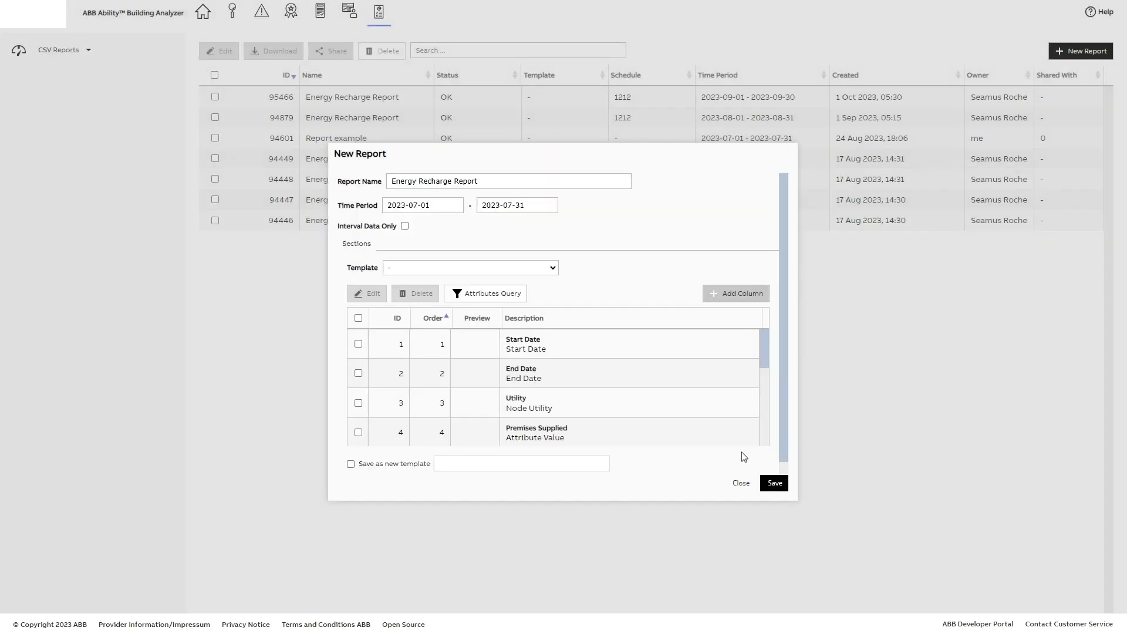
click(724, 302)
click(658, 237)
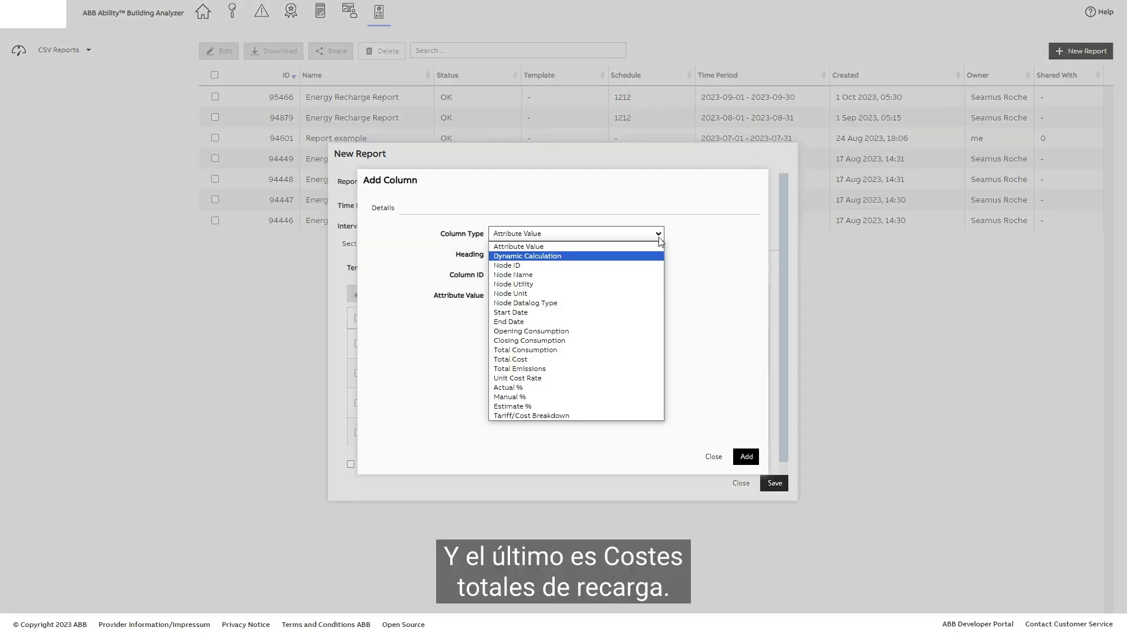
click(590, 256)
triple_click(496, 256)
text(Total Recharge Costs)
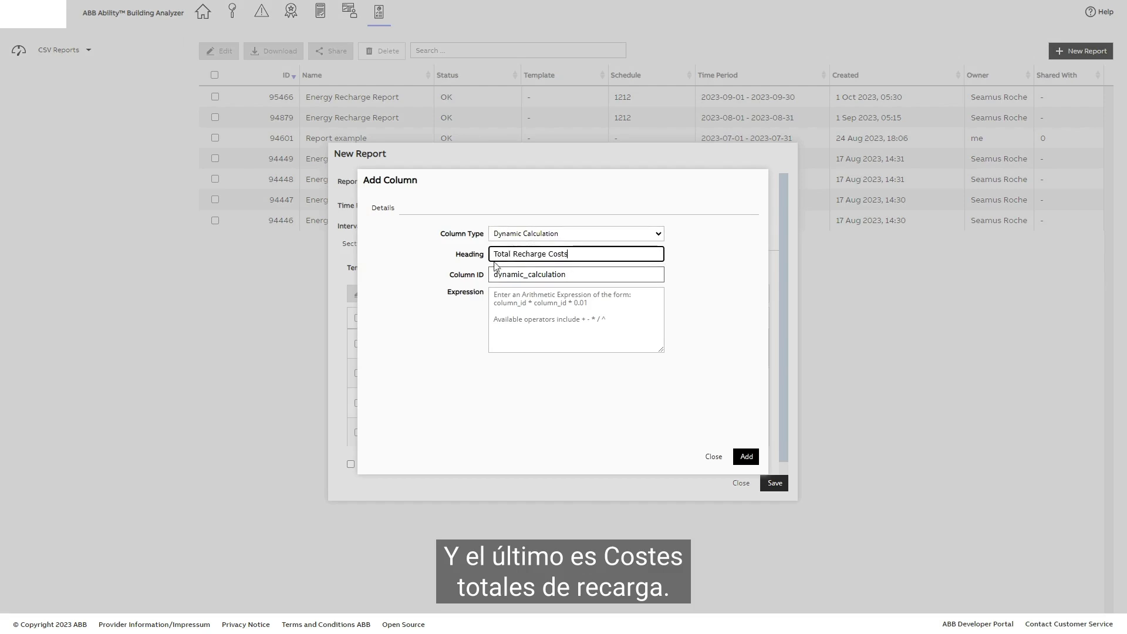
triple_click(497, 276)
text(d3)
click(502, 301)
text(d1+d2)
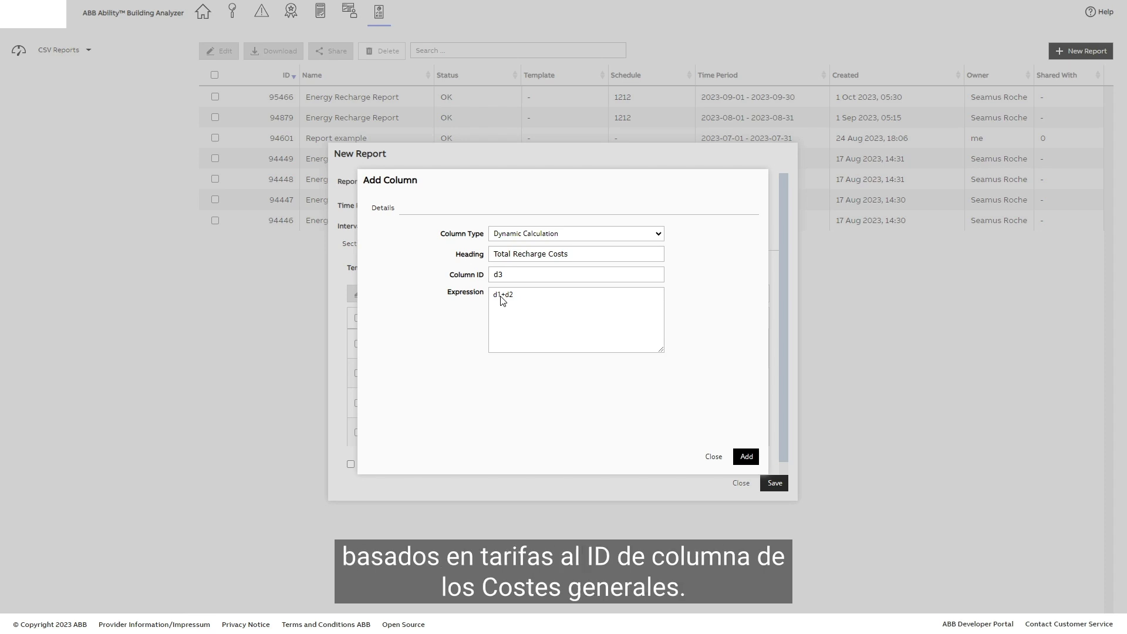
click(746, 457)
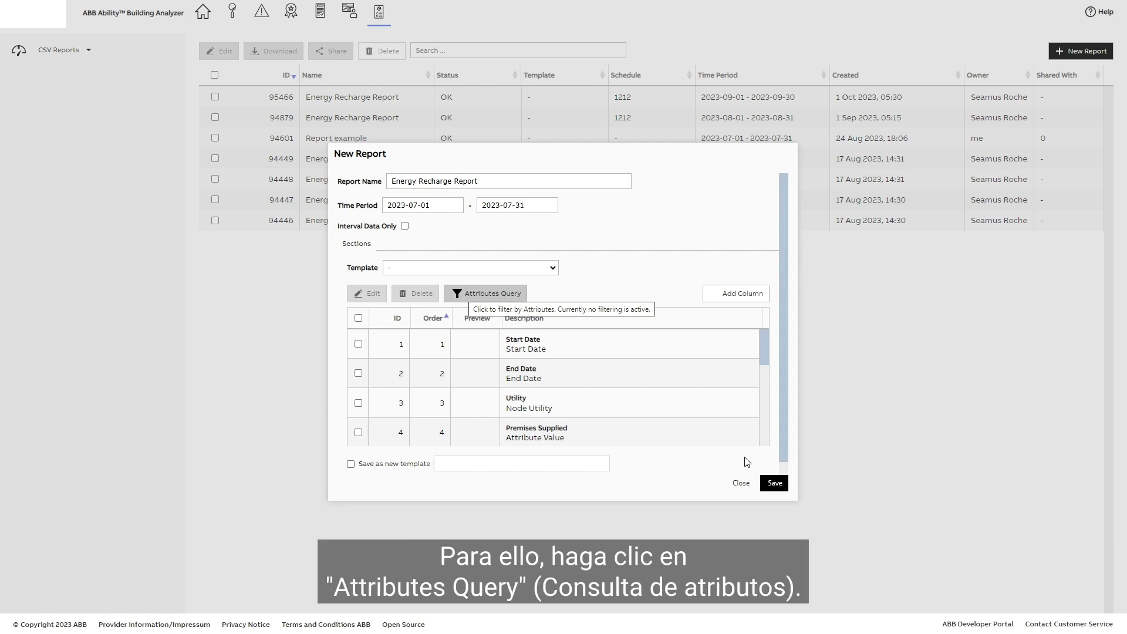
Step: In the Attributes Query, filter Premises Supplied to ABB Dublin Office
click(463, 294)
click(509, 320)
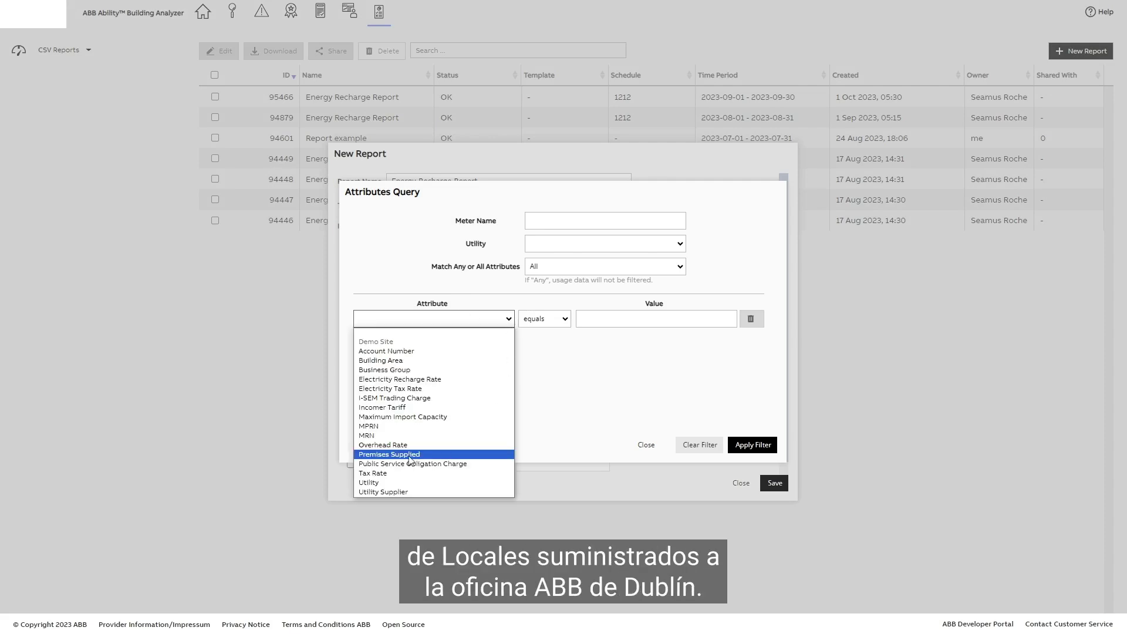
click(405, 456)
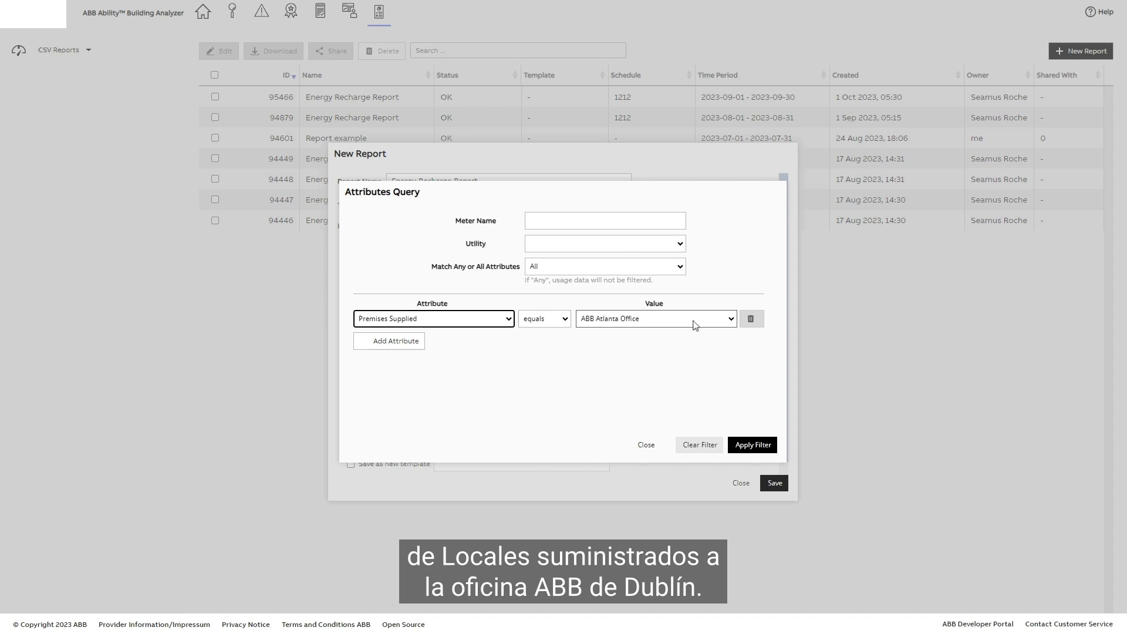
click(716, 321)
click(639, 347)
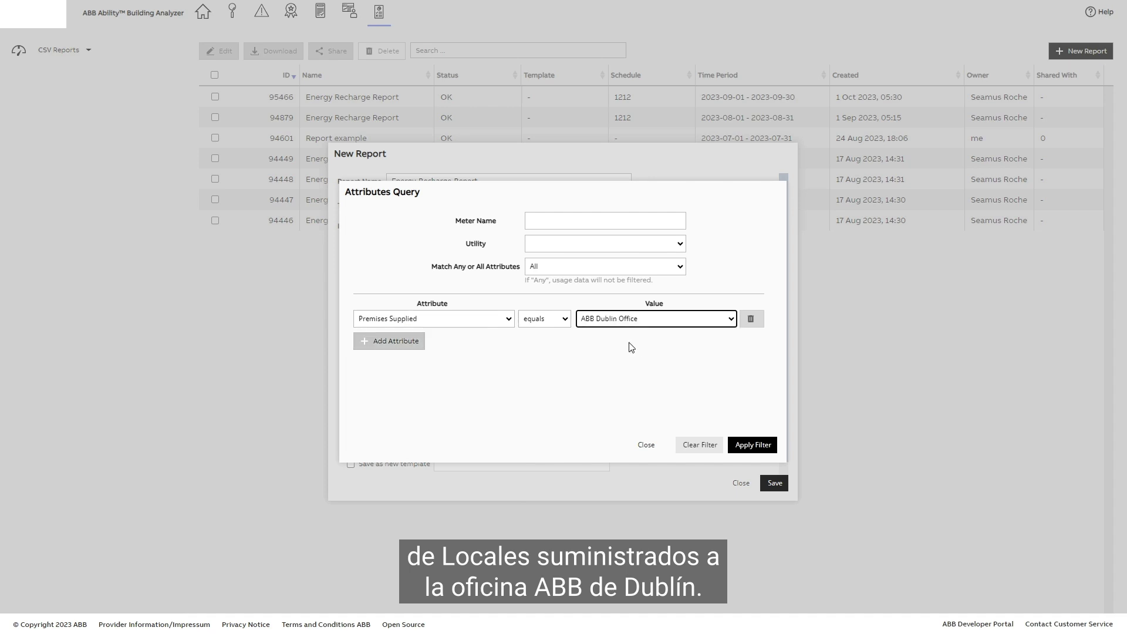
Step: Add a second filter condition: Utility equals Electricity
click(383, 341)
click(508, 344)
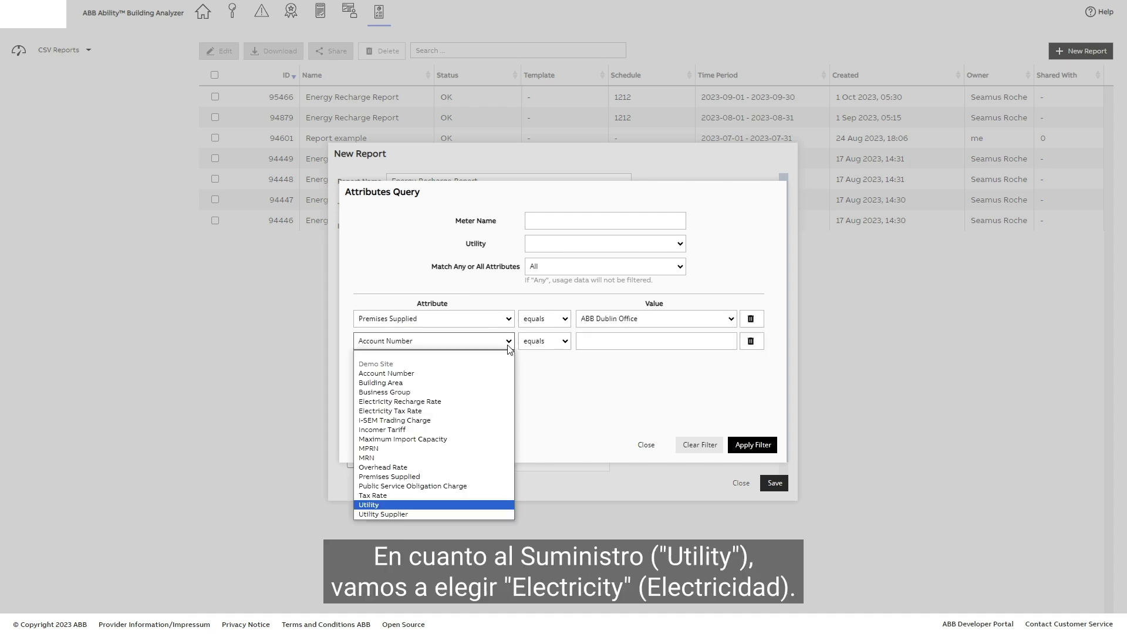
click(401, 505)
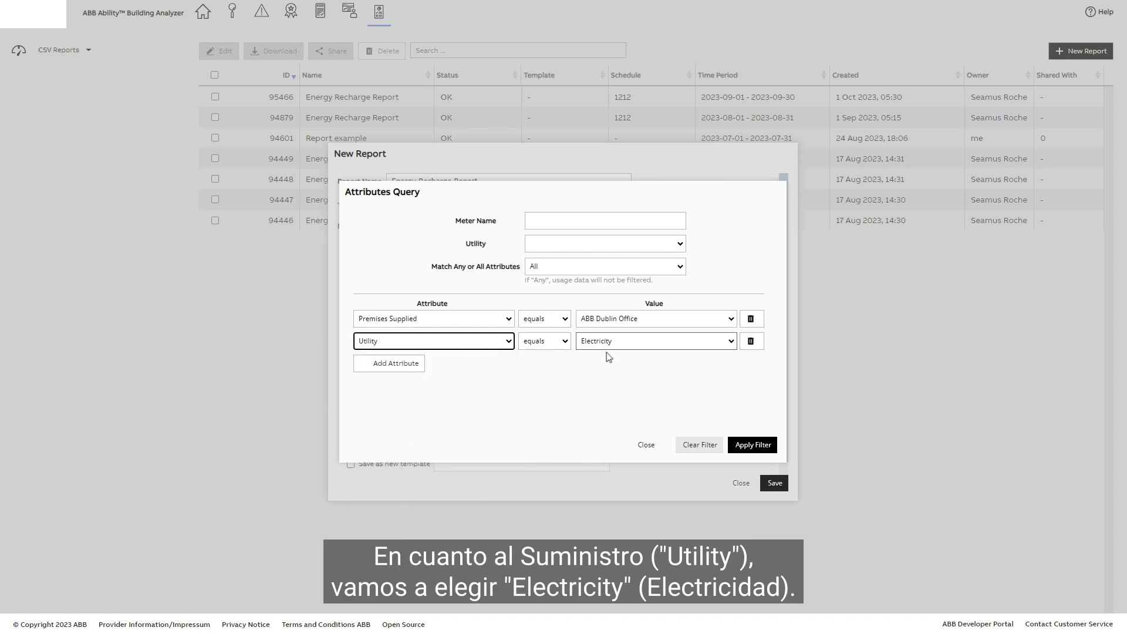
click(729, 343)
click(716, 358)
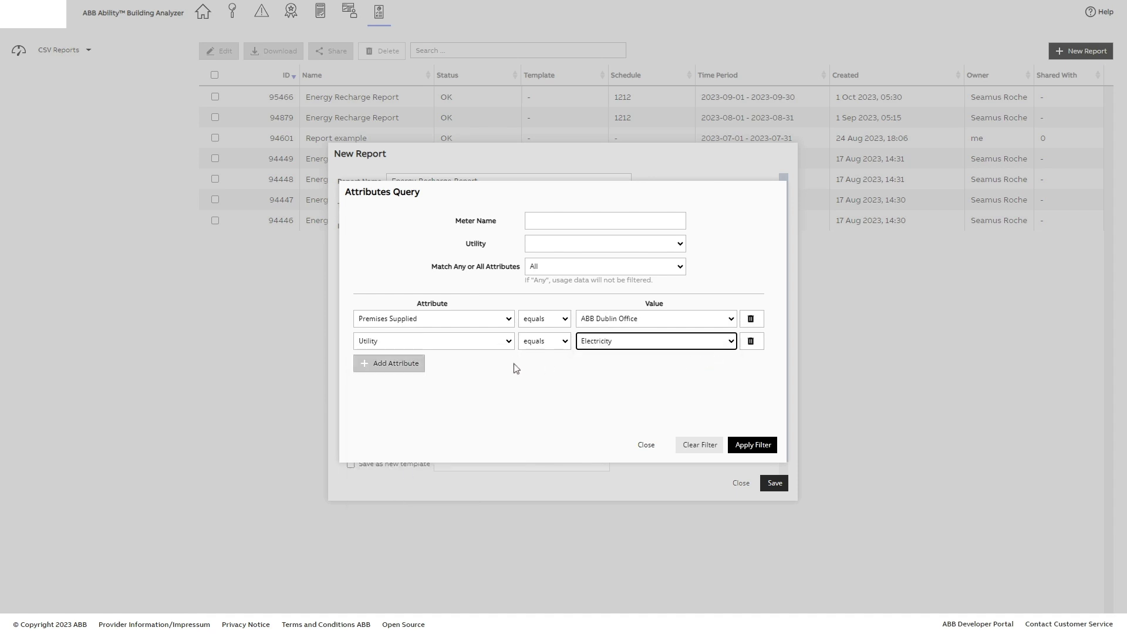
Step: Add a third condition, Overhead Rate equals 0.125, and apply the filter
click(378, 365)
click(508, 364)
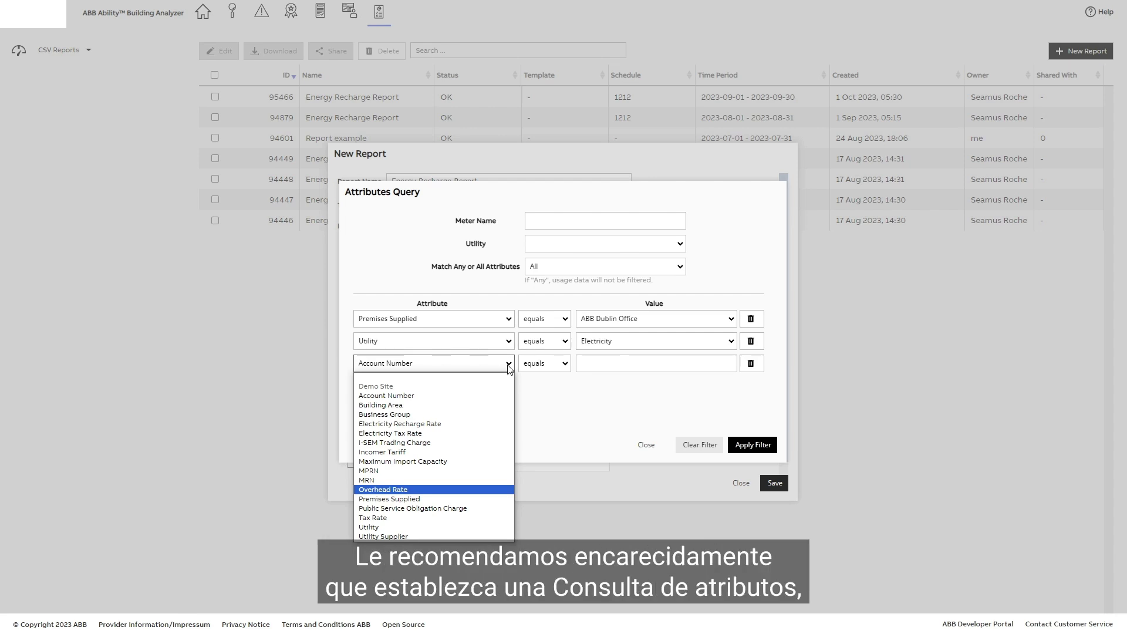
click(397, 488)
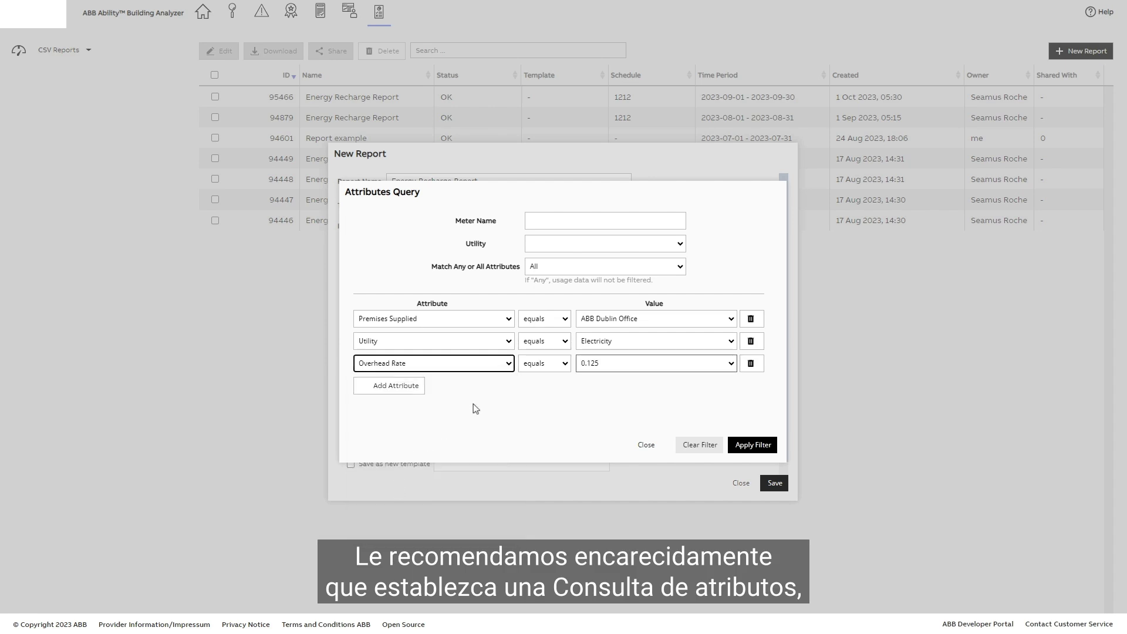
click(701, 367)
click(700, 381)
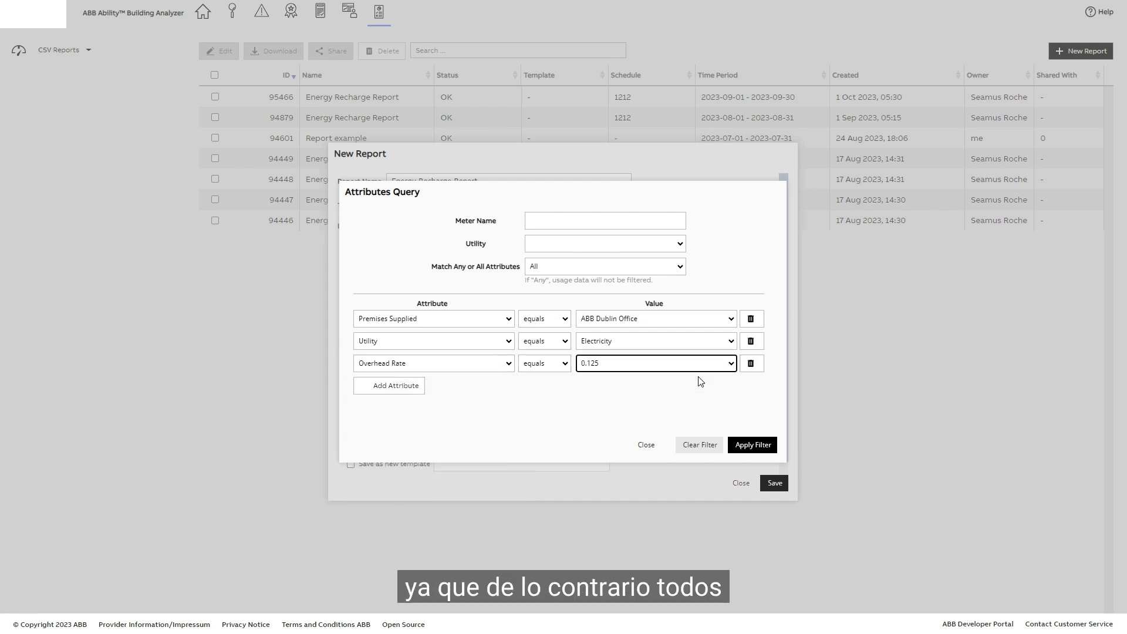
click(752, 445)
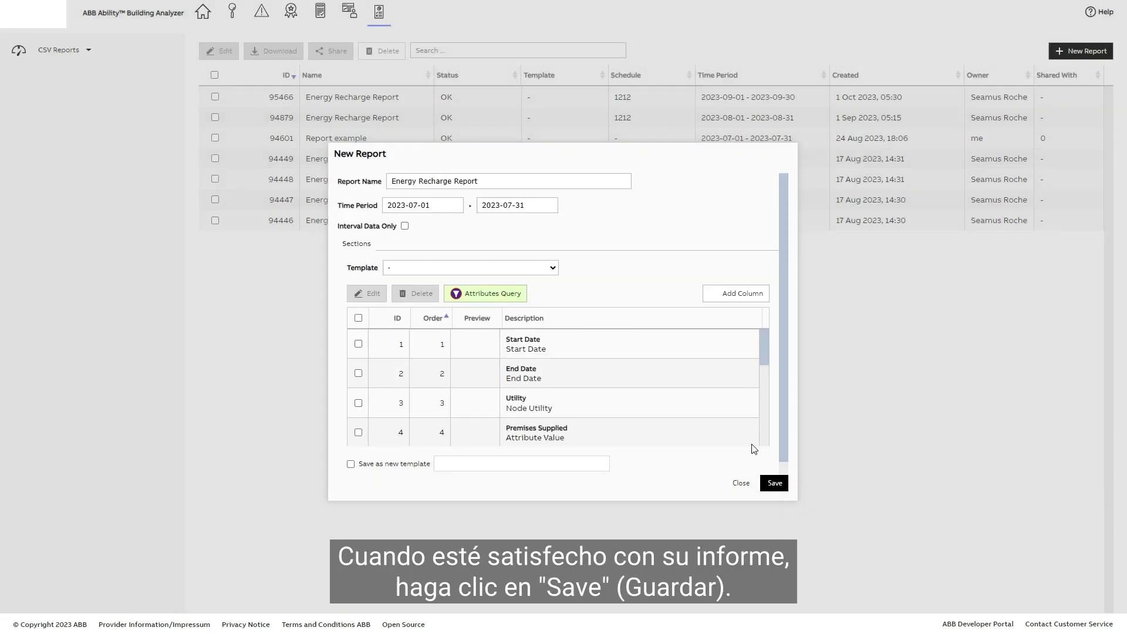
Step: Save the Energy Recharge Report (July 2023) and dismiss the report-ready notice
click(774, 485)
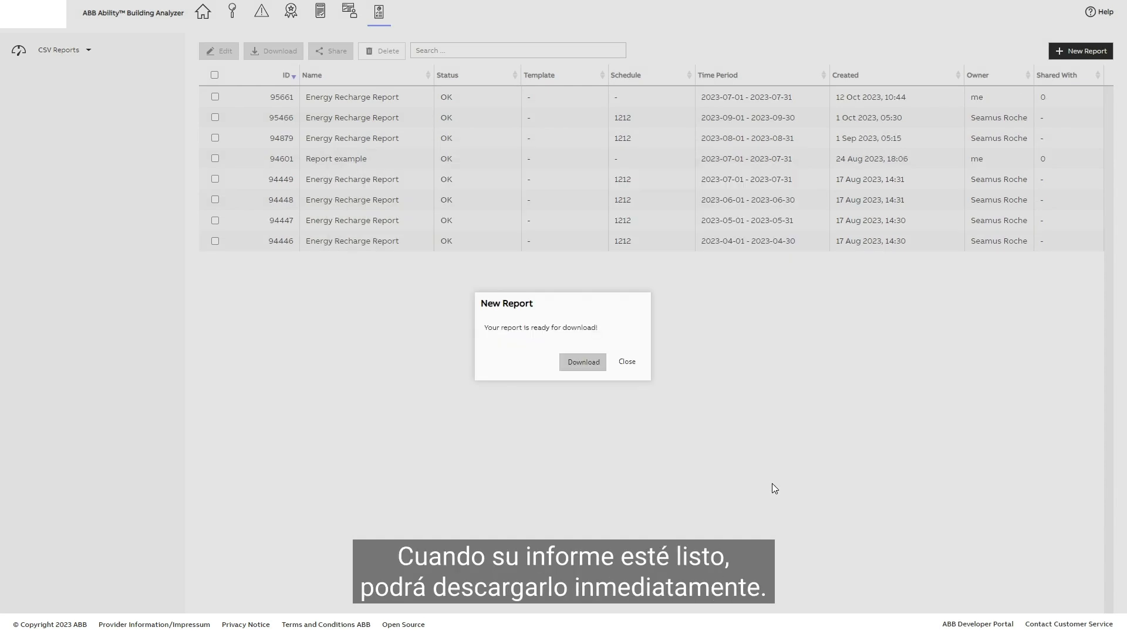
click(584, 363)
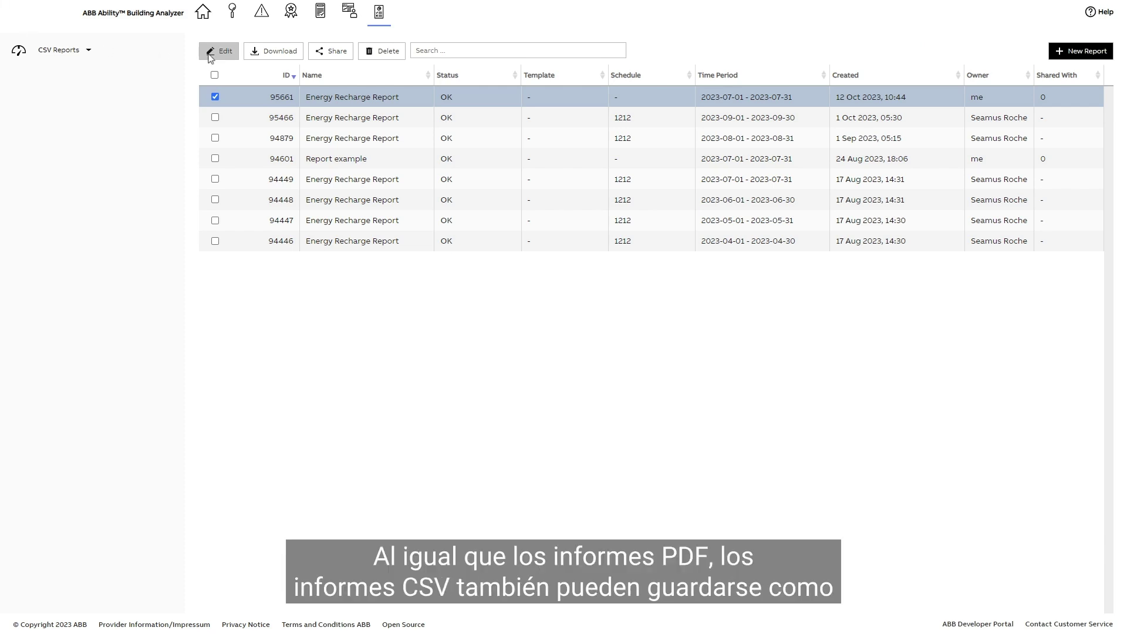
Step: Mark the July report 'Save as new template', close the editor, and open CSV Report Schedules
click(222, 57)
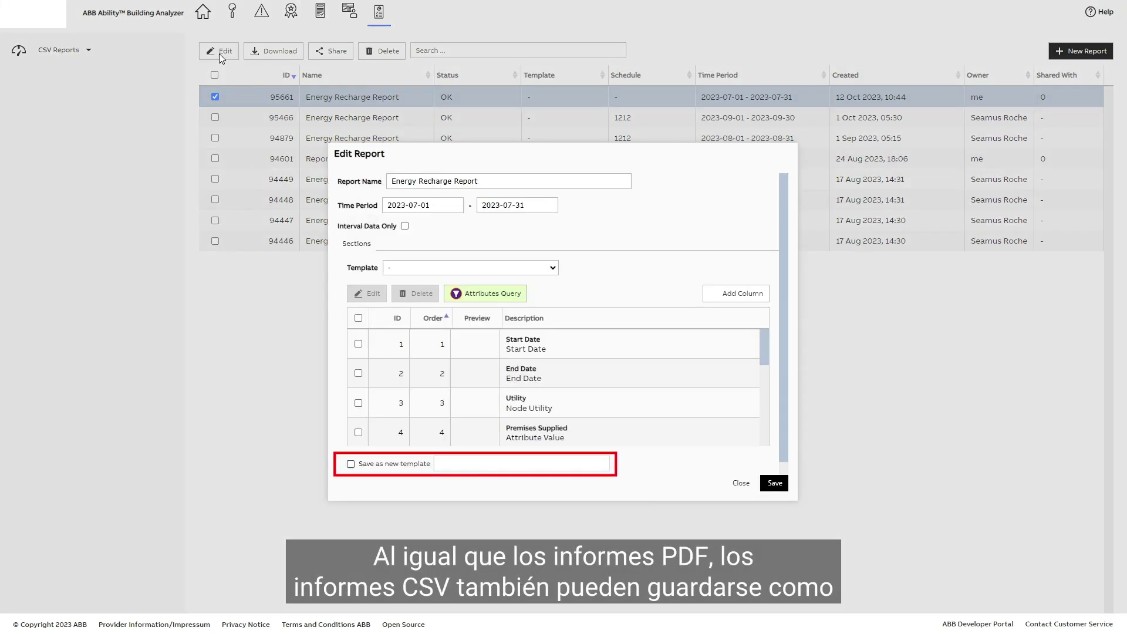
click(350, 464)
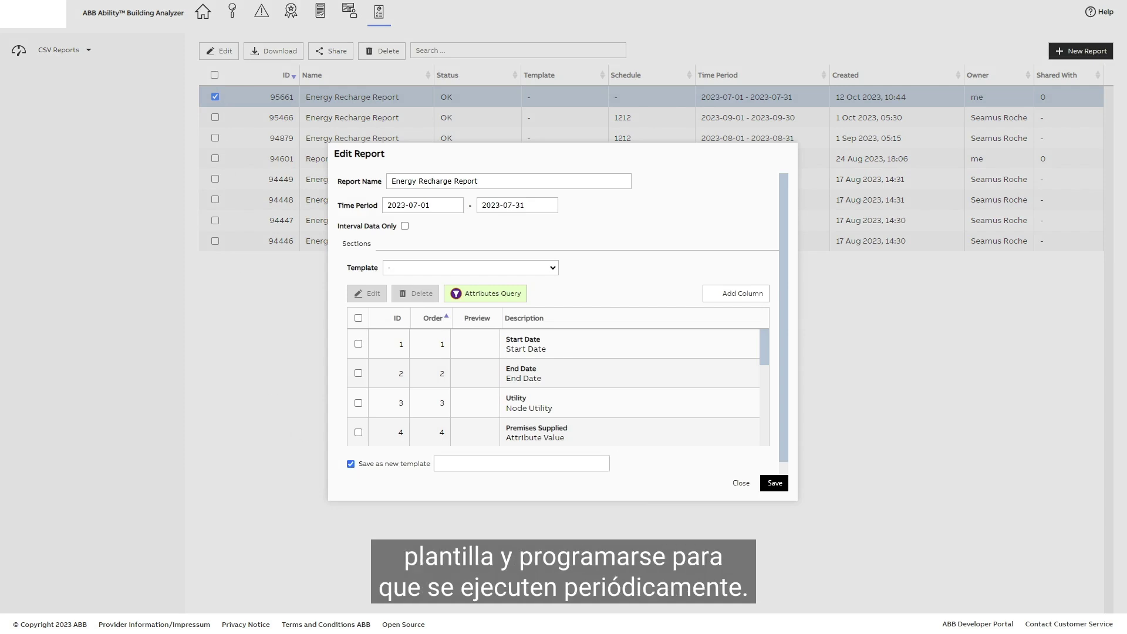
click(740, 483)
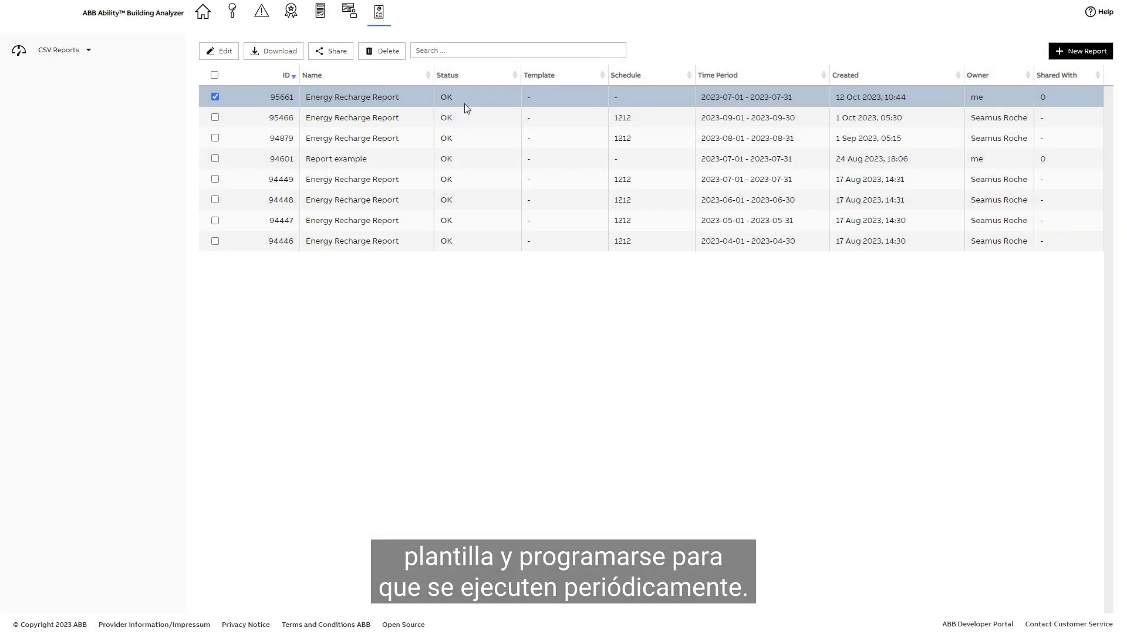
click(90, 52)
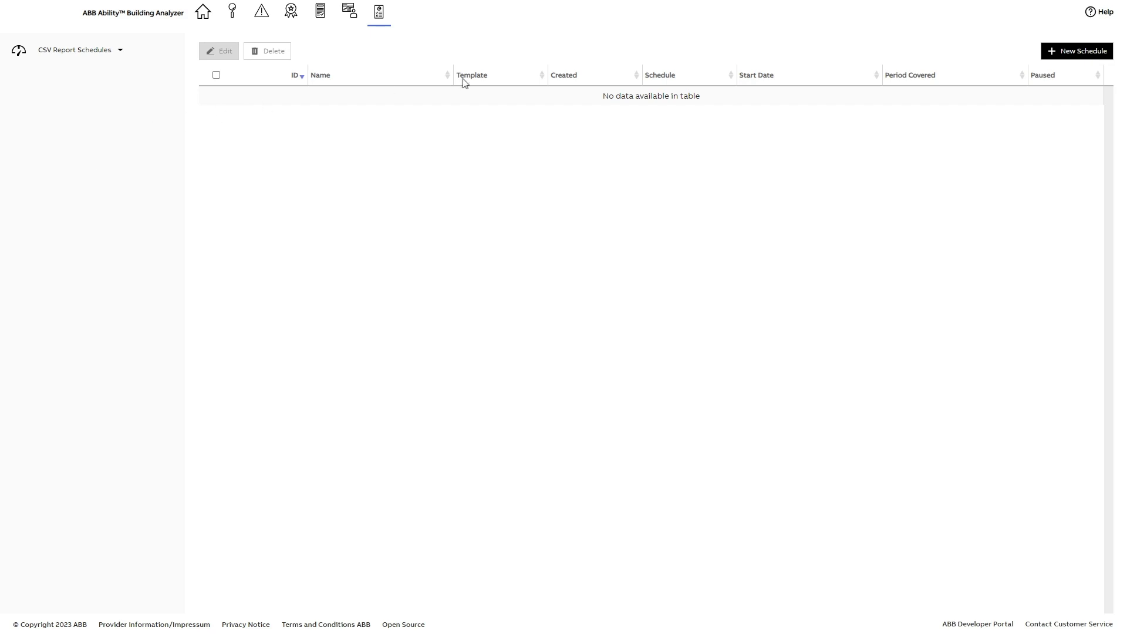